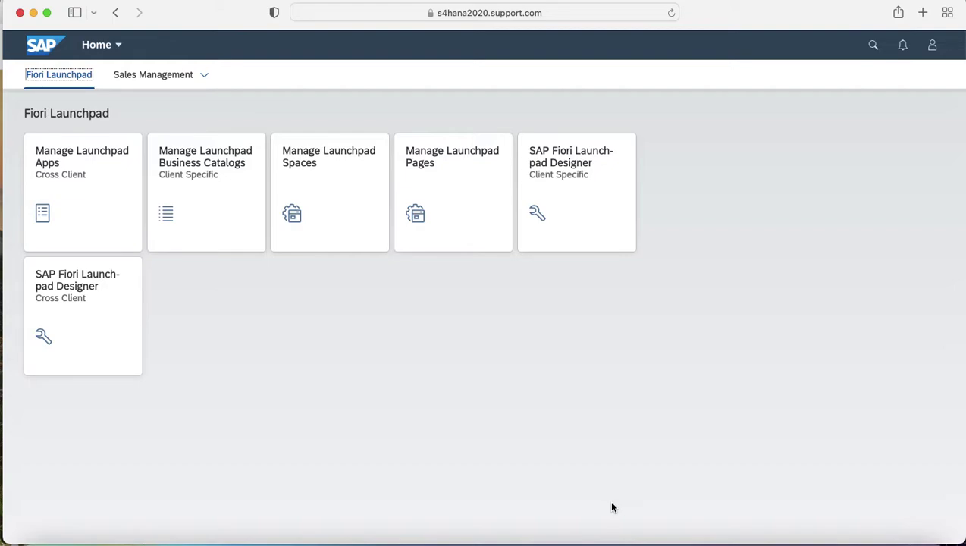
# Switch the Fiori Launchpad to the Sales Management page and open the app search.
pyautogui.click(158, 76)
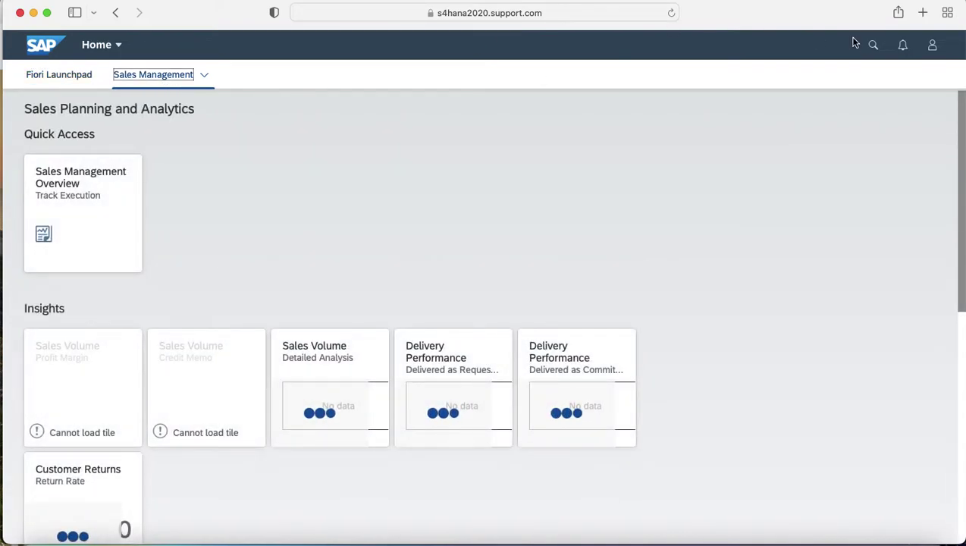
pyautogui.click(871, 47)
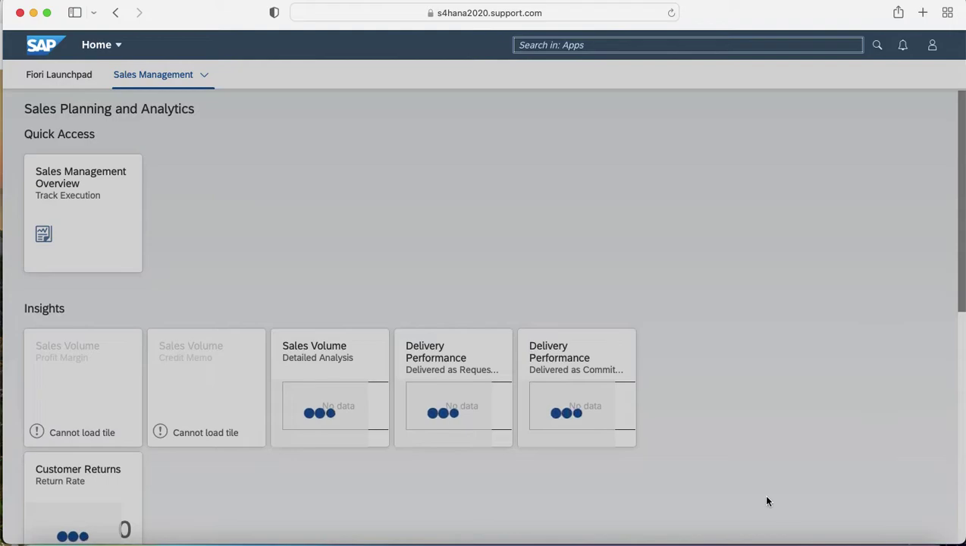
# Log on to S4H2020 with the suggested user and password, then launch the Fiori Launchpad.
pyautogui.click(695, 539)
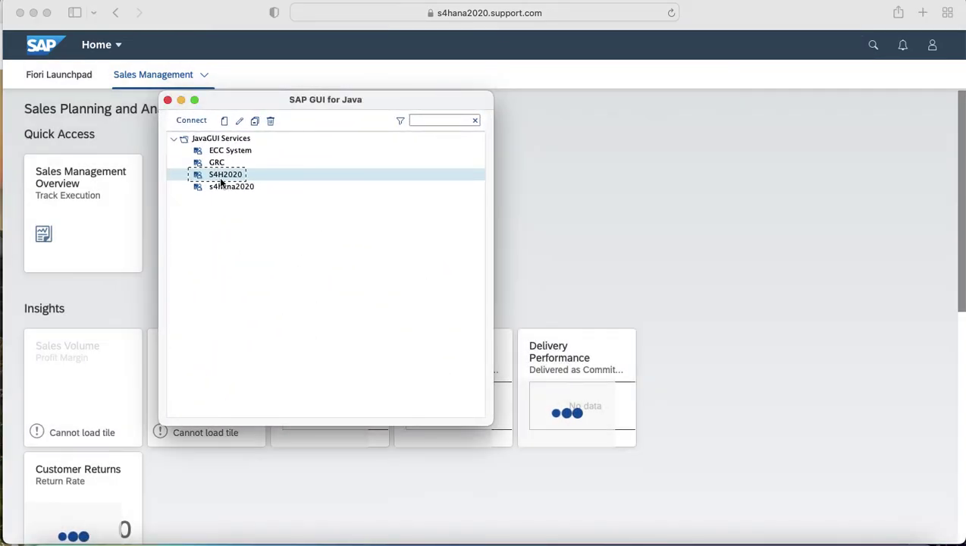
pyautogui.doubleClick(221, 176)
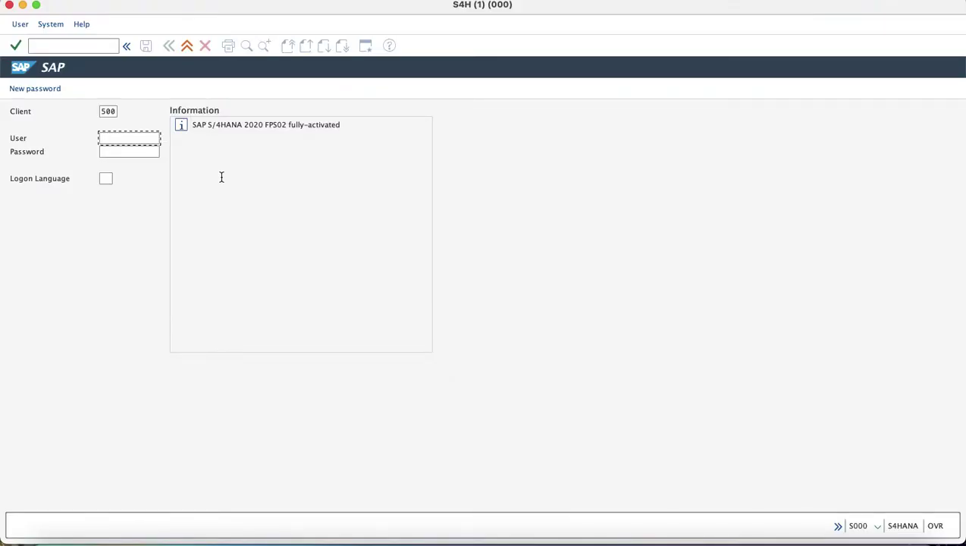
pyautogui.write('D')
pyautogui.press('Down')
pyautogui.press('Return')
pyautogui.press('Tab')
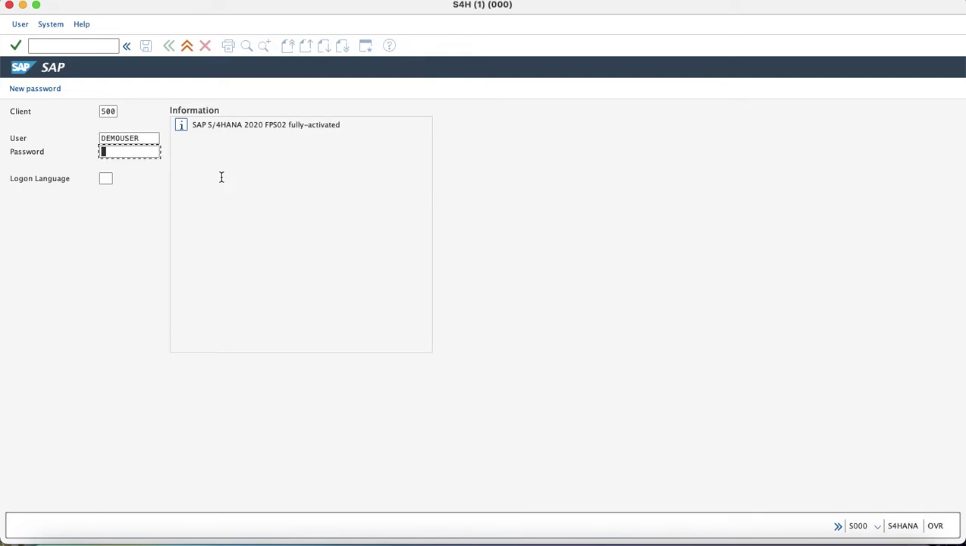
pyautogui.write('**********')
pyautogui.press('Return')
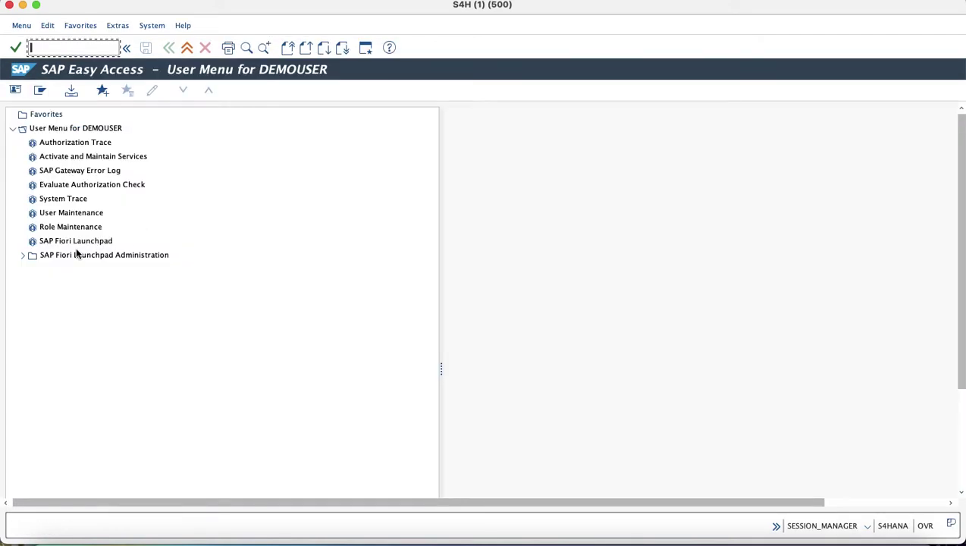
pyautogui.doubleClick(85, 242)
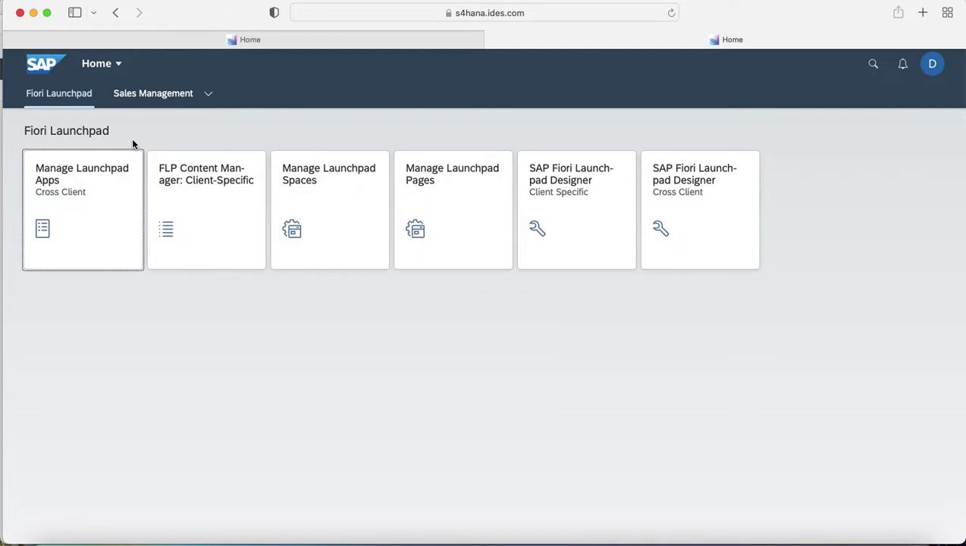
# Show the Sales Management page and open the enterprise search bar.
pyautogui.click(157, 92)
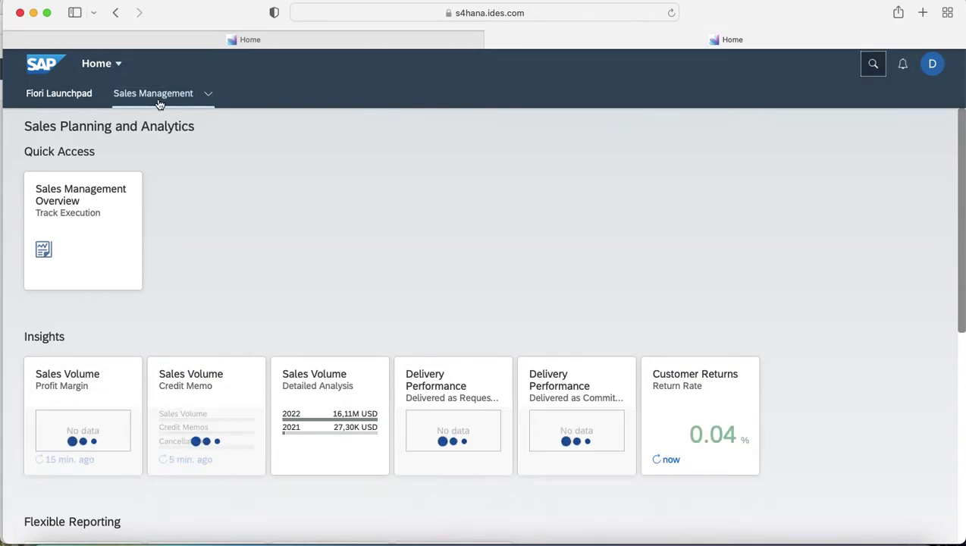
pyautogui.click(872, 64)
pyautogui.click(808, 79)
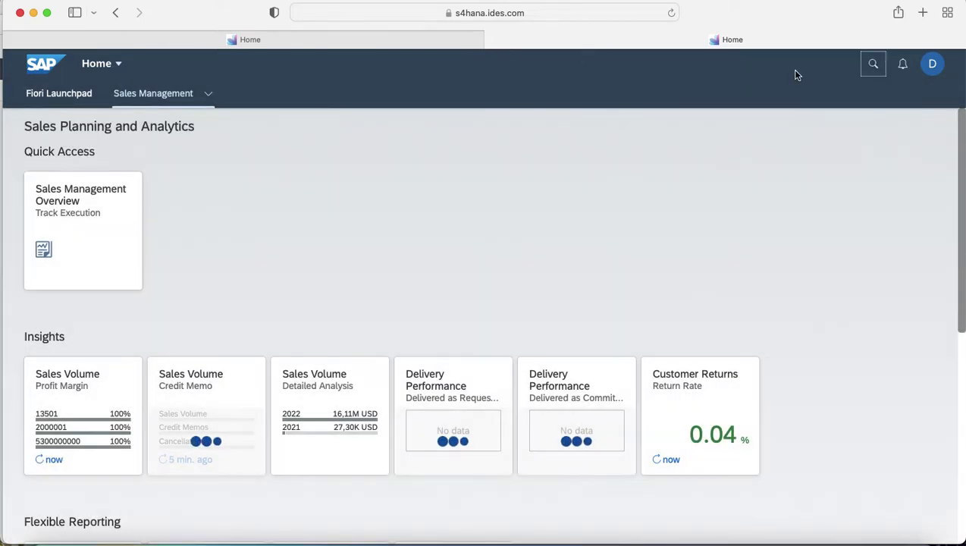
pyautogui.click(873, 67)
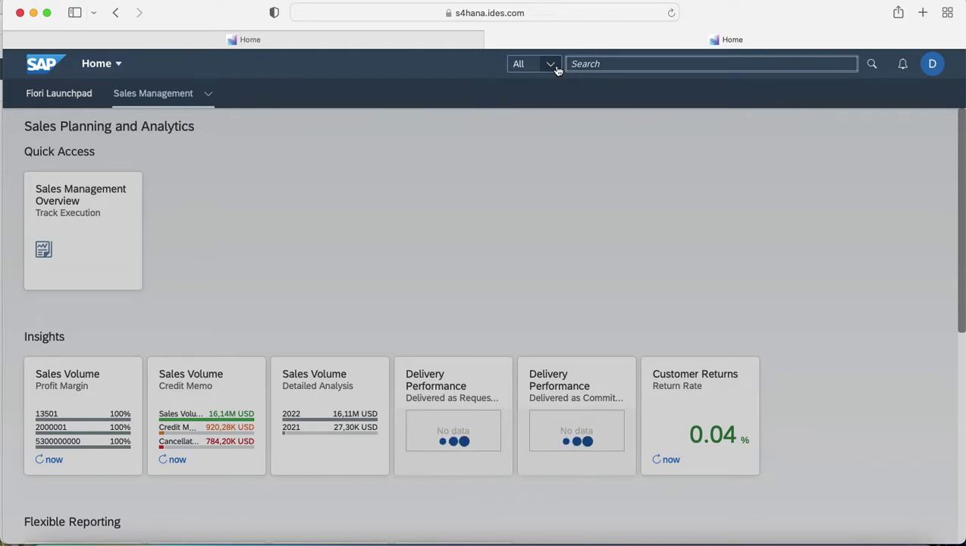
# Open the search category dropdown and scroll through all available categories.
pyautogui.click(553, 67)
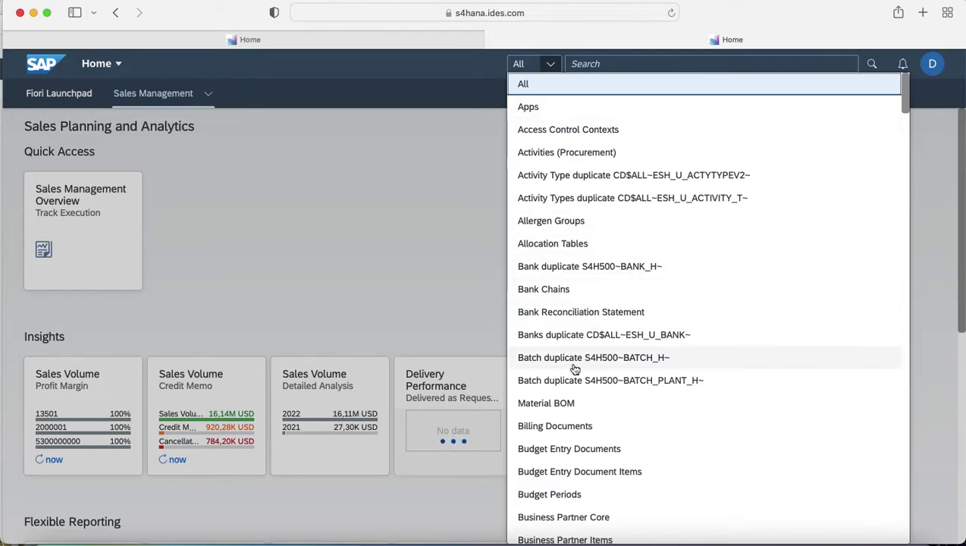
pyautogui.scroll(-15, 574, 369)
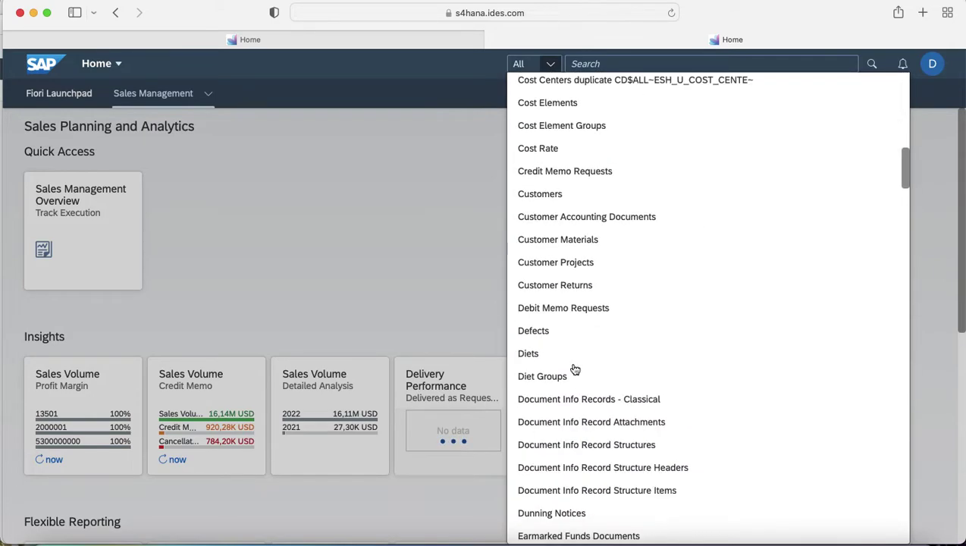
pyautogui.scroll(-10, 574, 369)
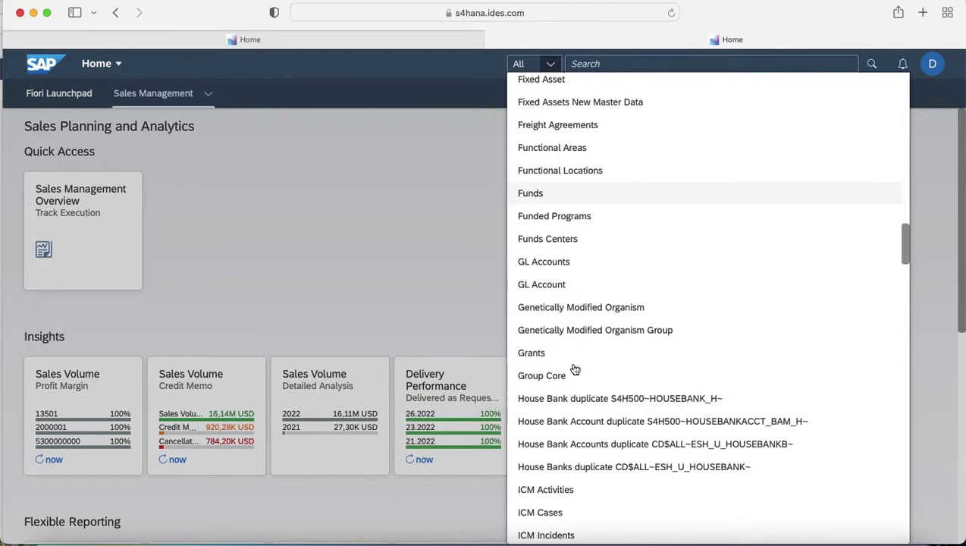
pyautogui.scroll(-5, 575, 370)
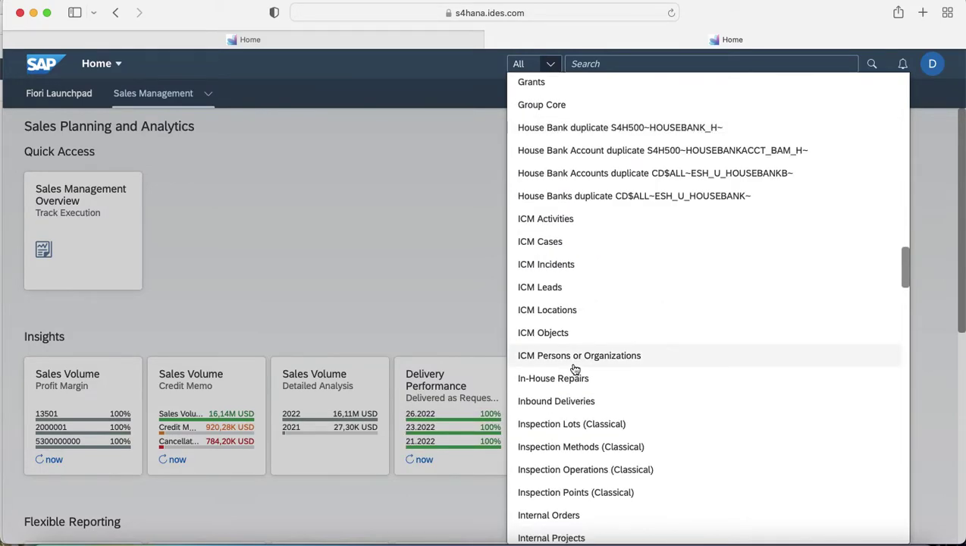
pyautogui.scroll(-15, 575, 369)
pyautogui.scroll(-15, 575, 369)
pyautogui.scroll(-10, 575, 369)
pyautogui.scroll(5, 564, 314)
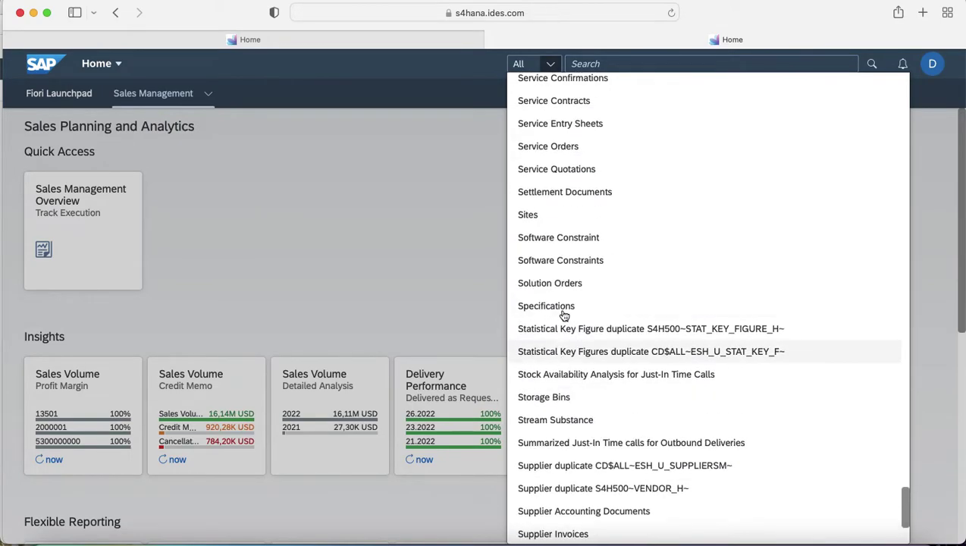
pyautogui.scroll(4, 564, 315)
# Search Sales Orders for 'test', getting 167 results, then minimize the browser.
pyautogui.click(564, 226)
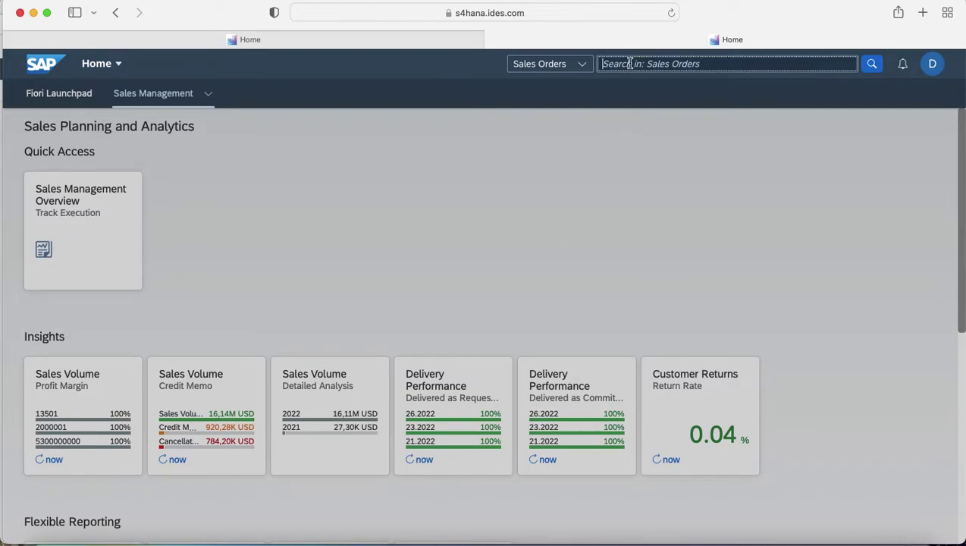
pyautogui.write('test')
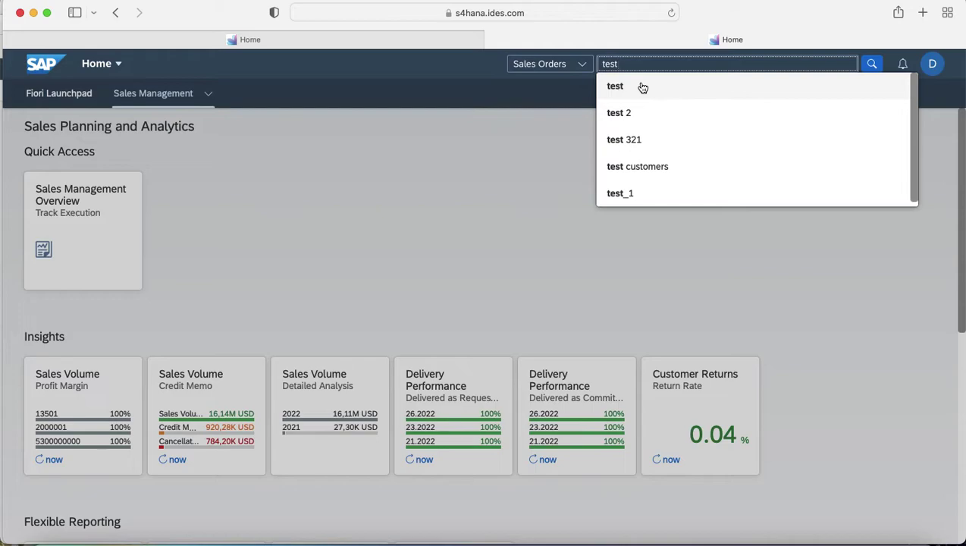
pyautogui.click(642, 88)
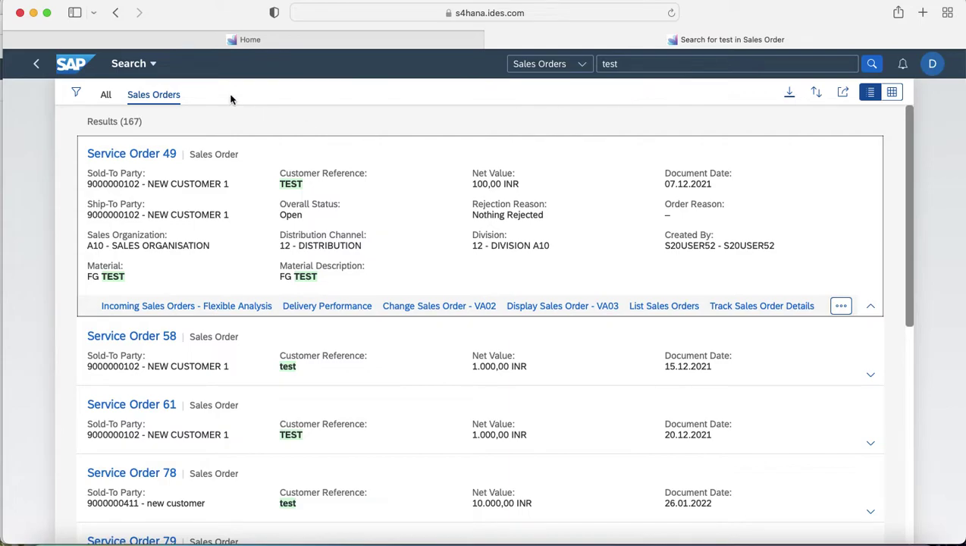
pyautogui.click(33, 12)
# Start STC01 and enter sap_esh_initial_setup_wrk_client as the task list.
pyautogui.click(61, 52)
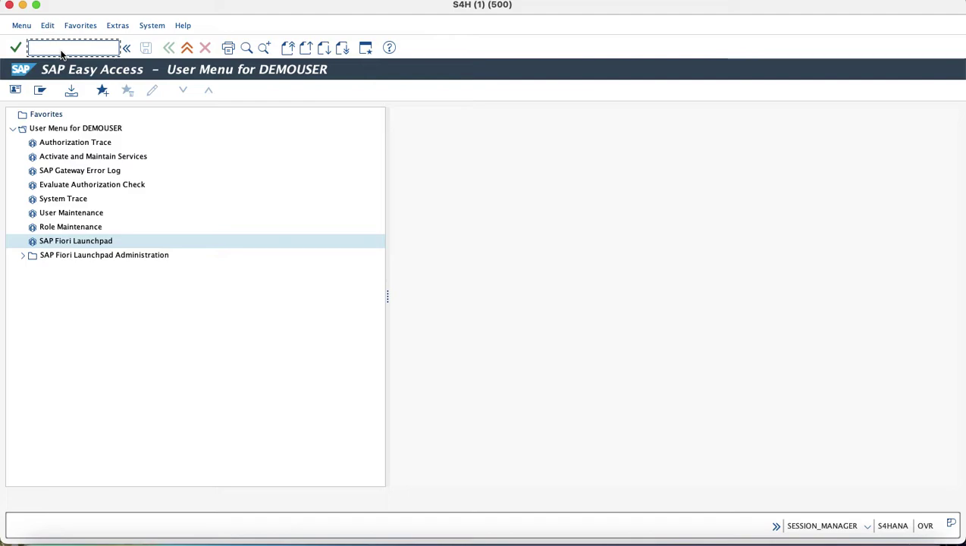
pyautogui.write('stc')
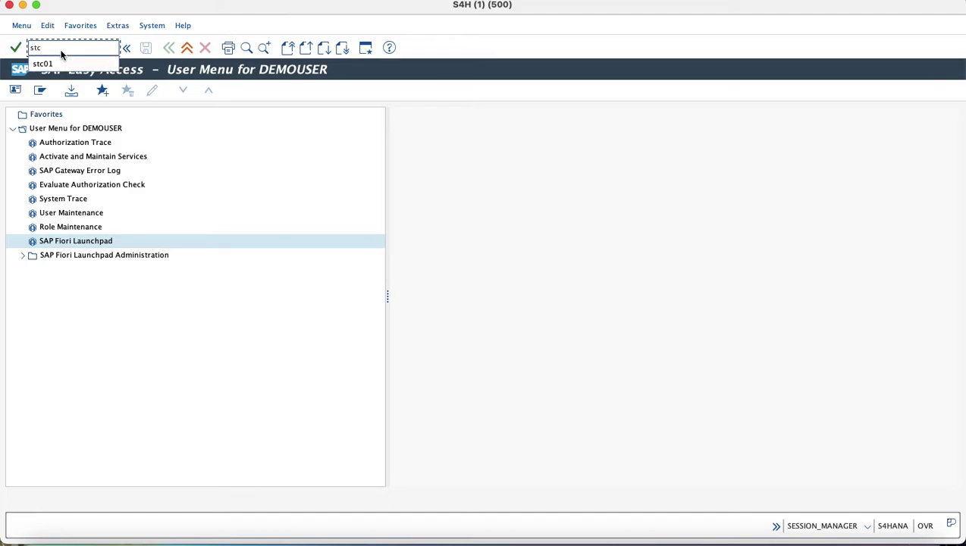
pyautogui.write('01')
pyautogui.press('Return')
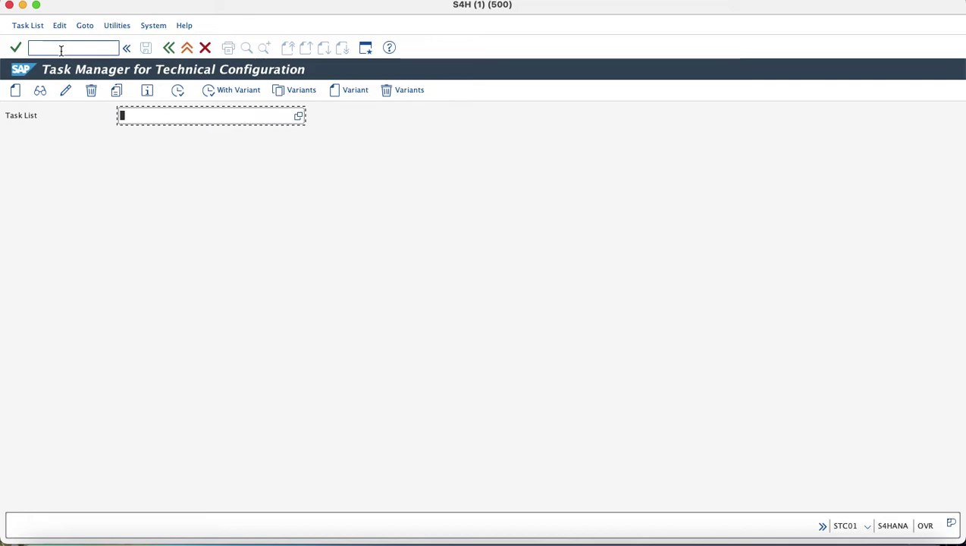
pyautogui.write('SAP')
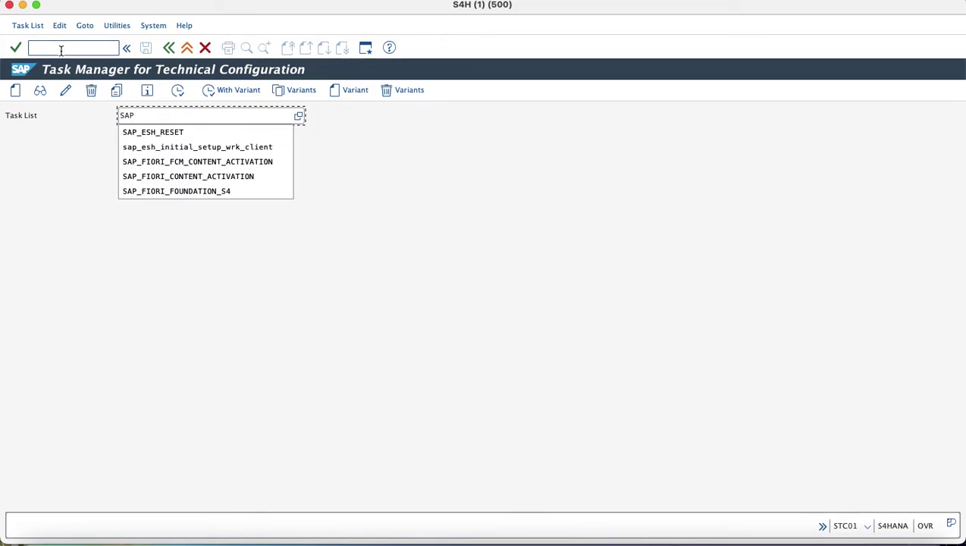
pyautogui.press('Down')
pyautogui.press('Return')
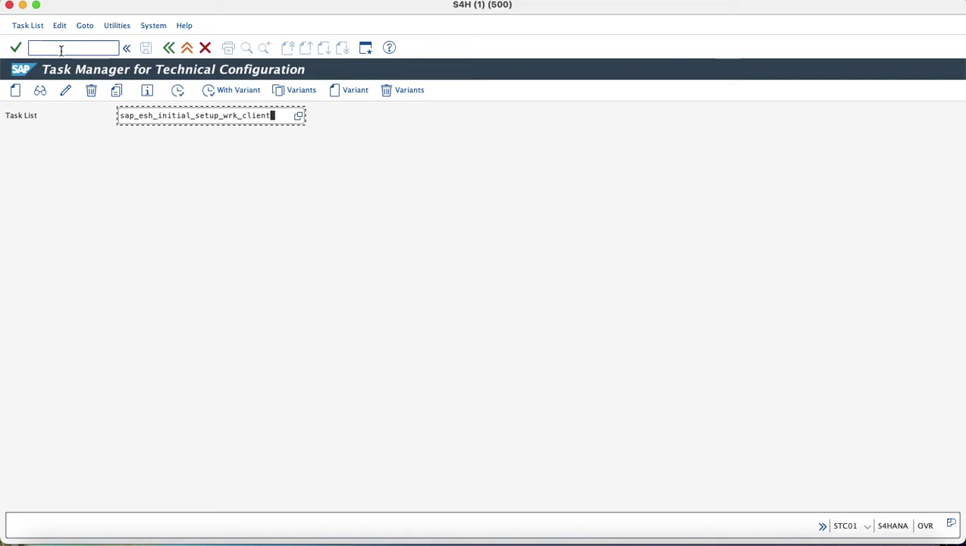
# Generate the task list run and review the TREX/SAP HANA DB connection task's parameters.
pyautogui.click(177, 91)
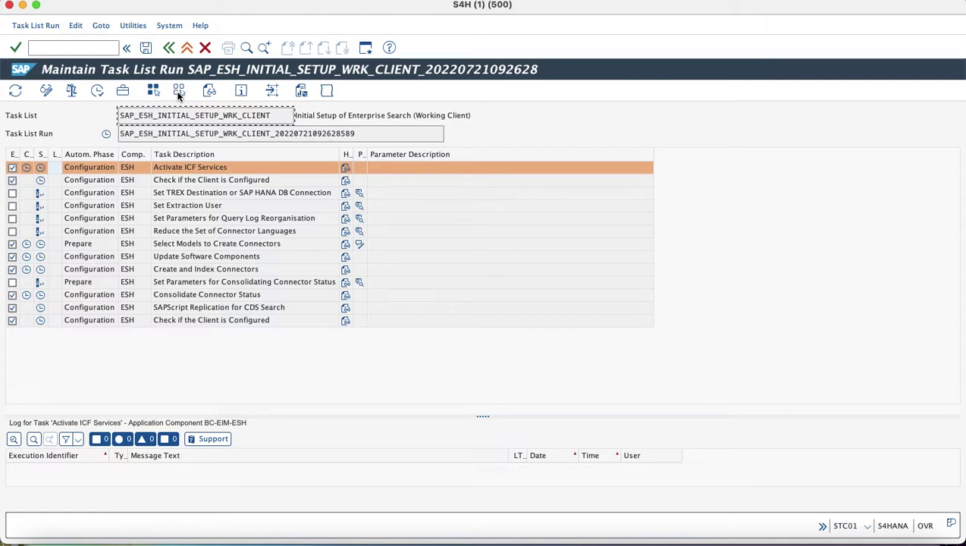
pyautogui.click(12, 193)
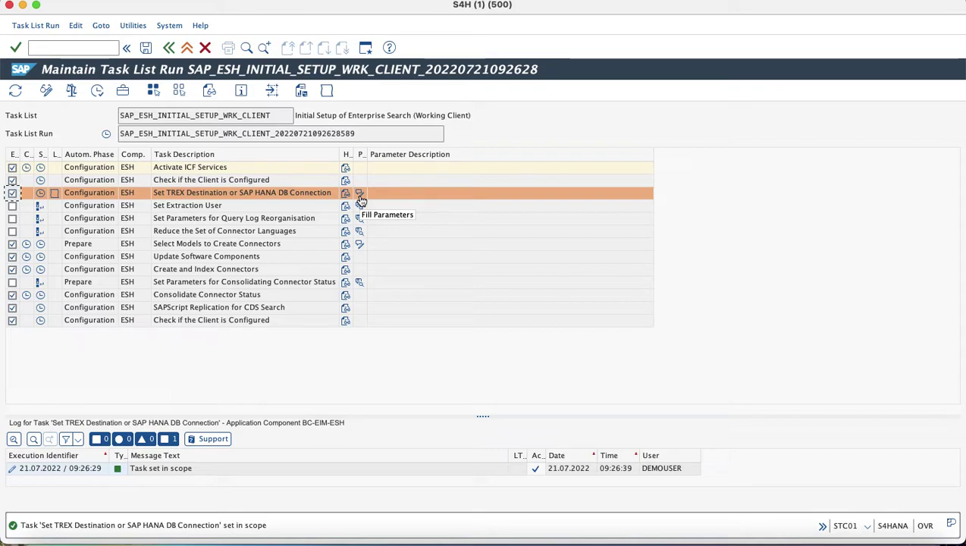
pyautogui.click(360, 194)
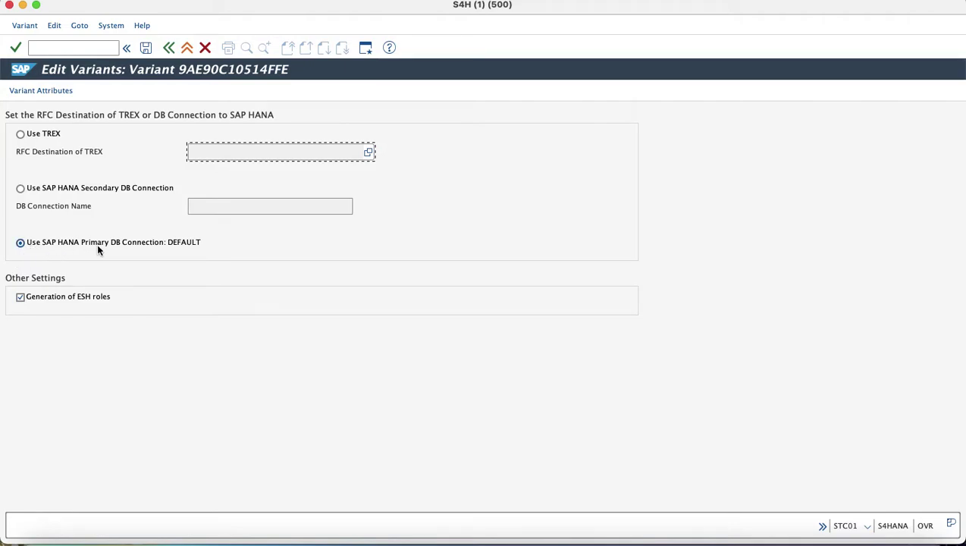
pyautogui.click(168, 49)
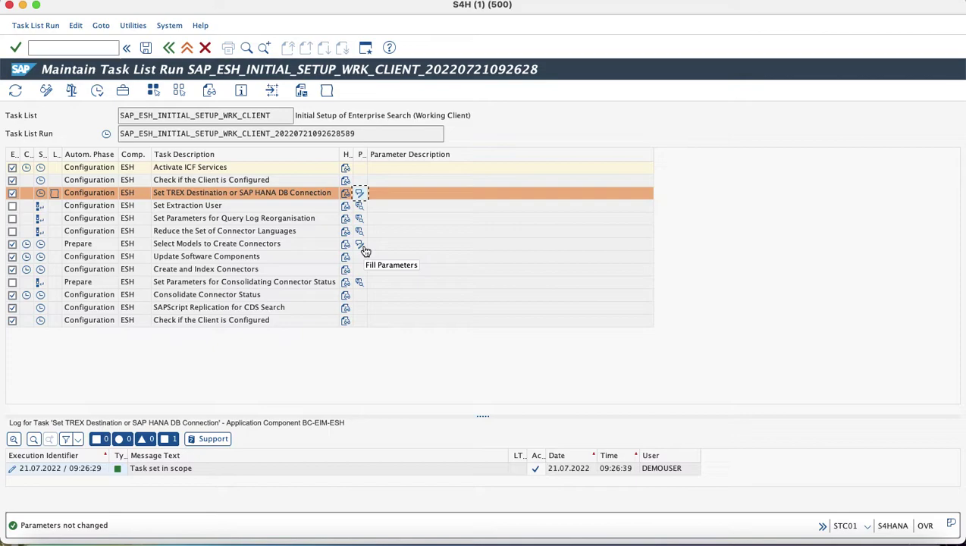
pyautogui.click(362, 246)
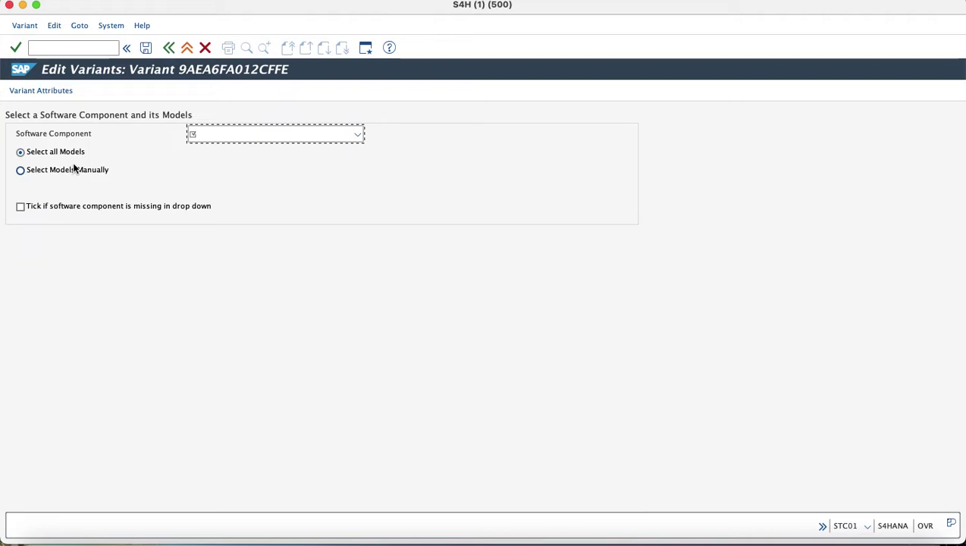
# Choose SAPAPPLH as the software component for Select Models to Create Connectors.
pyautogui.click(358, 134)
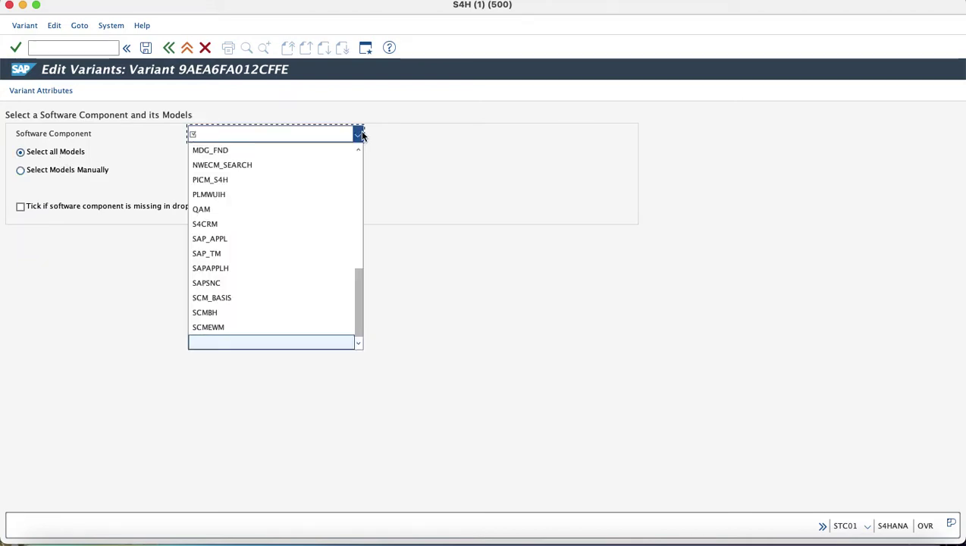
pyautogui.moveTo(359, 279); pyautogui.dragTo(359, 171)
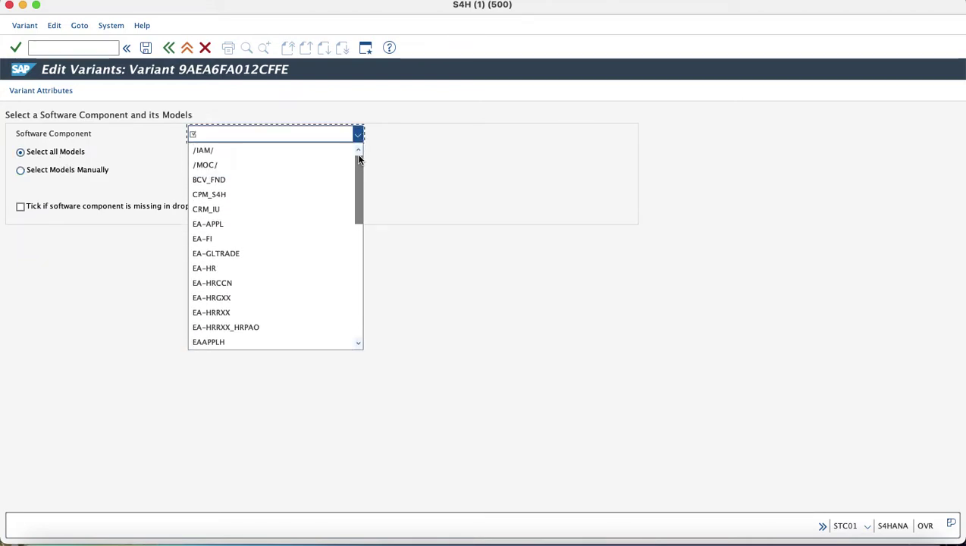
pyautogui.click(230, 180)
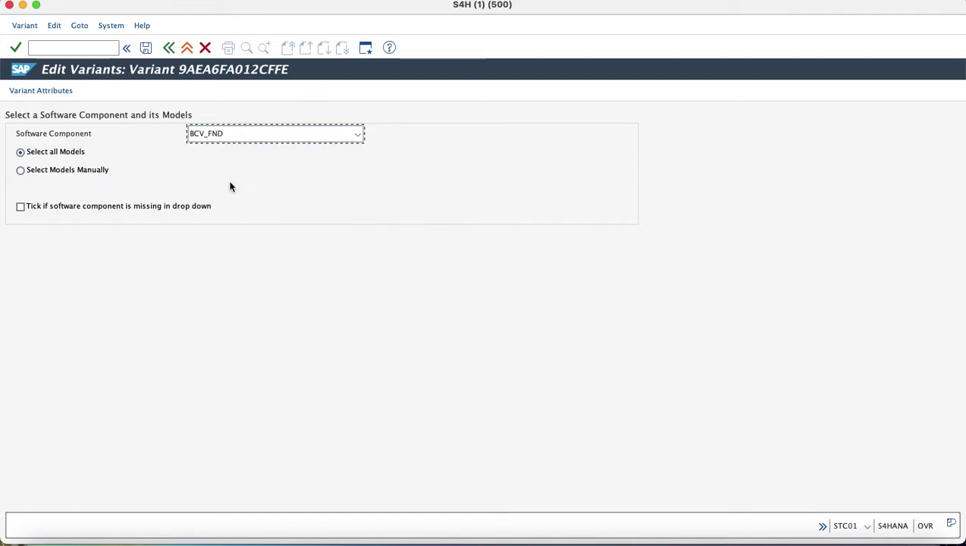
pyautogui.click(335, 140)
pyautogui.write('sa')
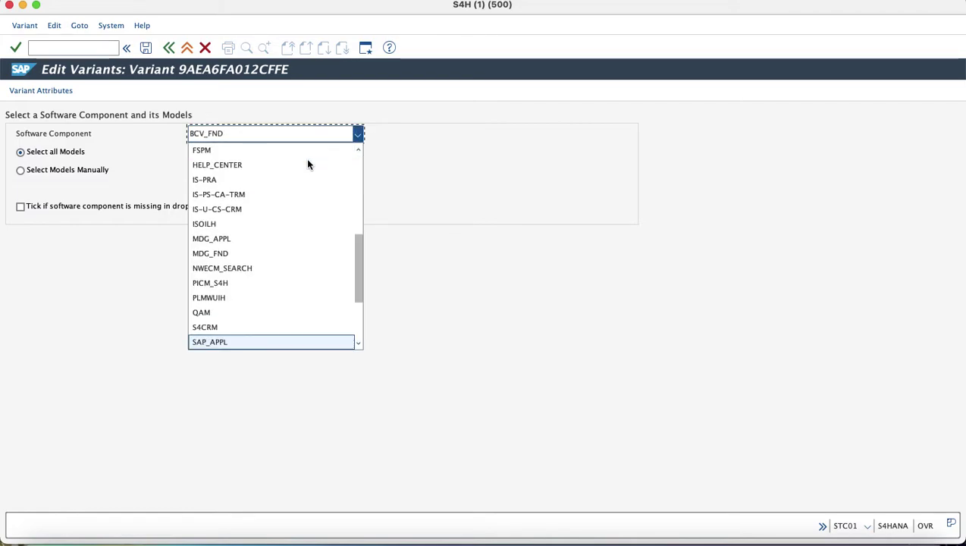
pyautogui.moveTo(356, 267); pyautogui.dragTo(361, 289)
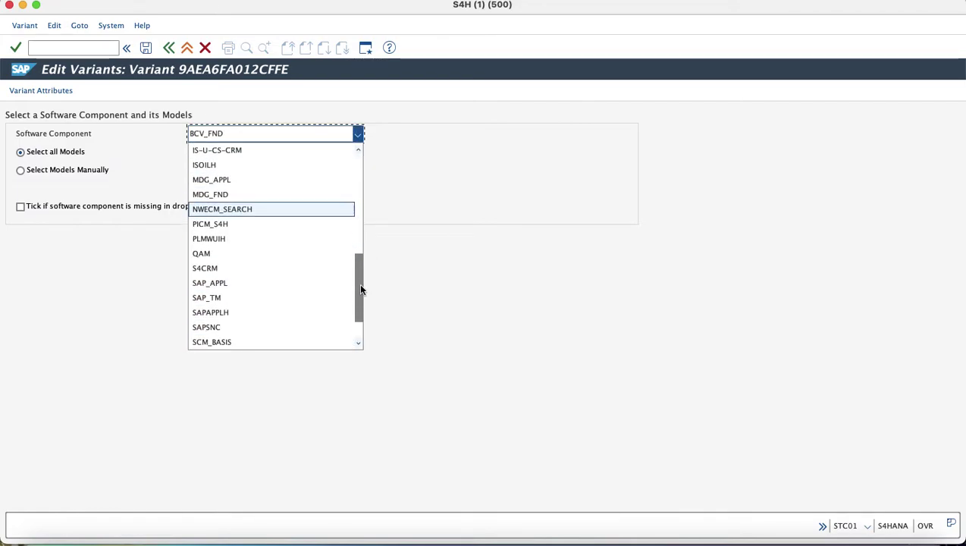
pyautogui.click(224, 310)
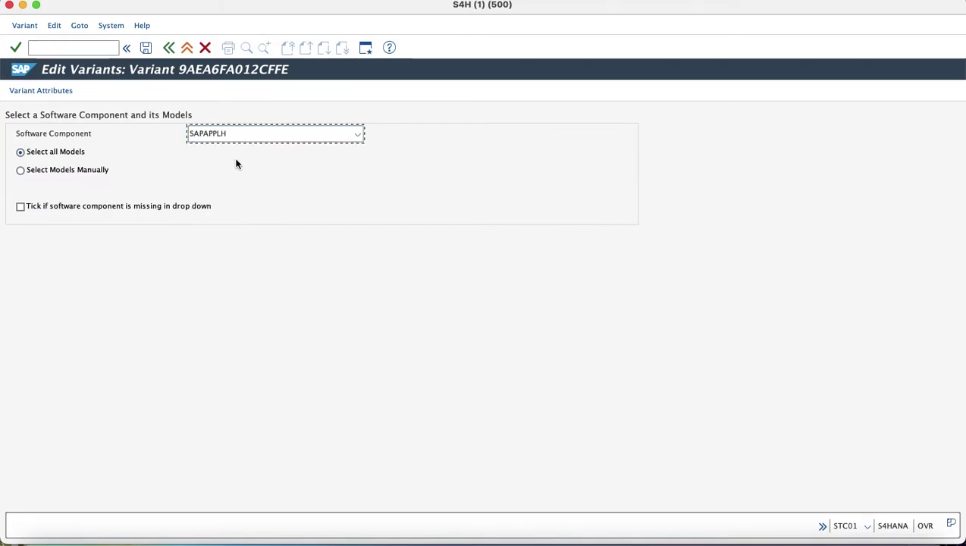
# Save the parameter variant, return to the task list and start the run.
pyautogui.click(146, 48)
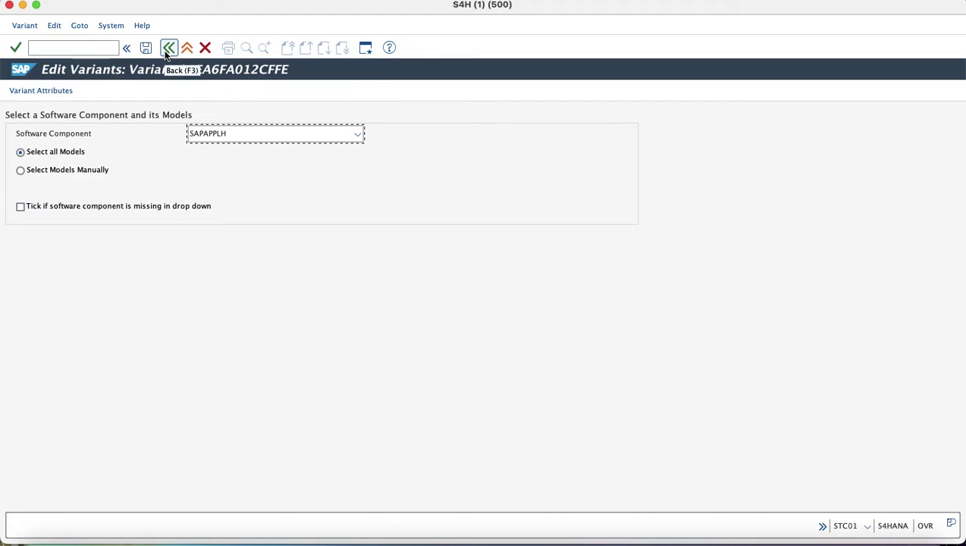
pyautogui.click(168, 47)
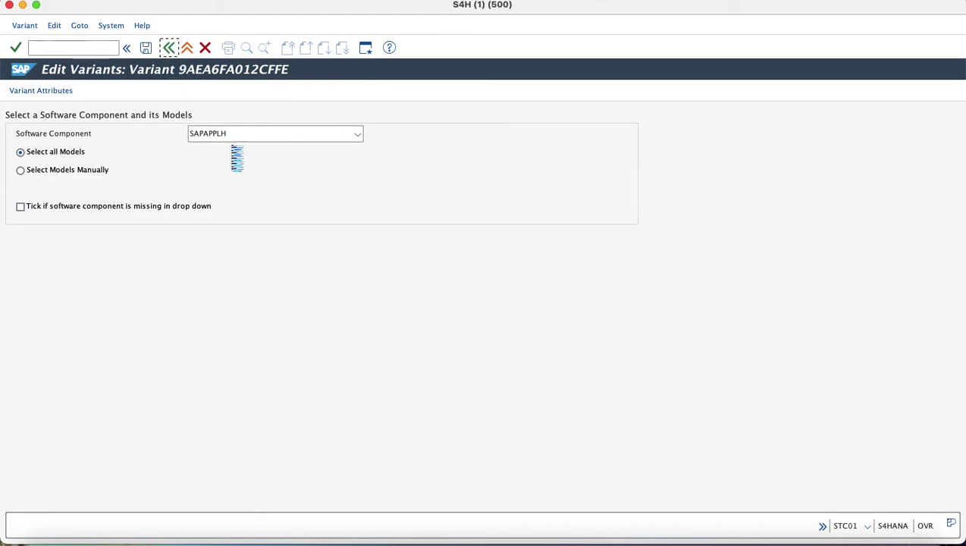
pyautogui.click(266, 193)
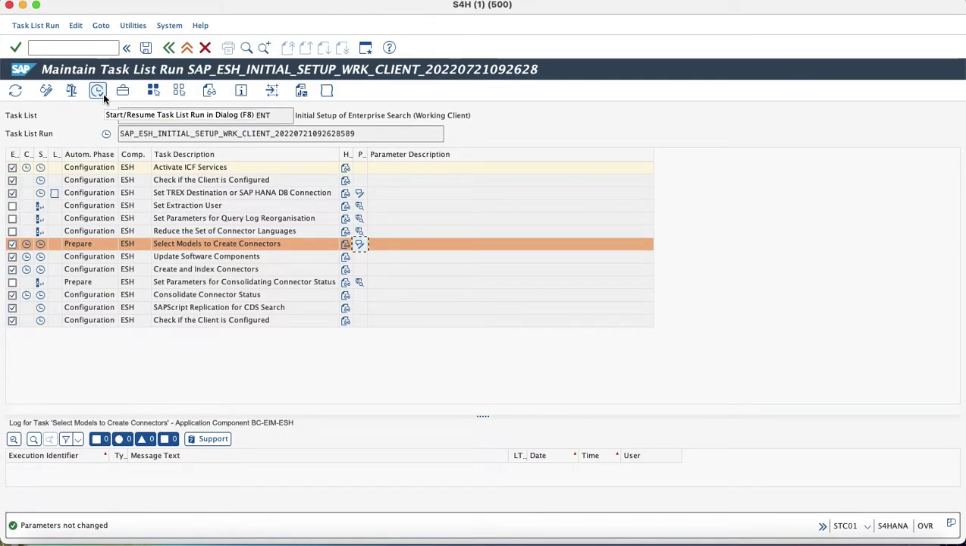
pyautogui.click(100, 94)
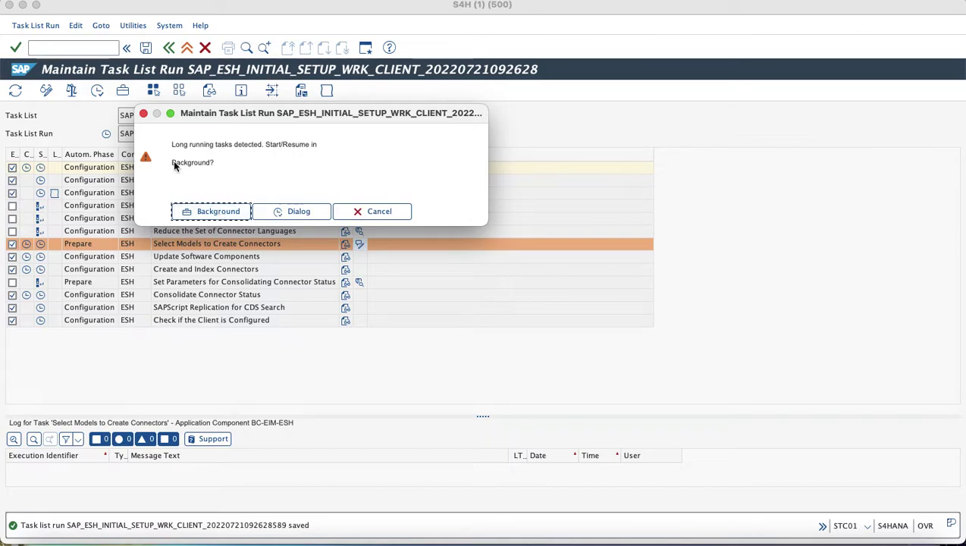
# Dismiss the long-running tasks prompt and open the task list run monitor with /nstc02.
pyautogui.click(144, 113)
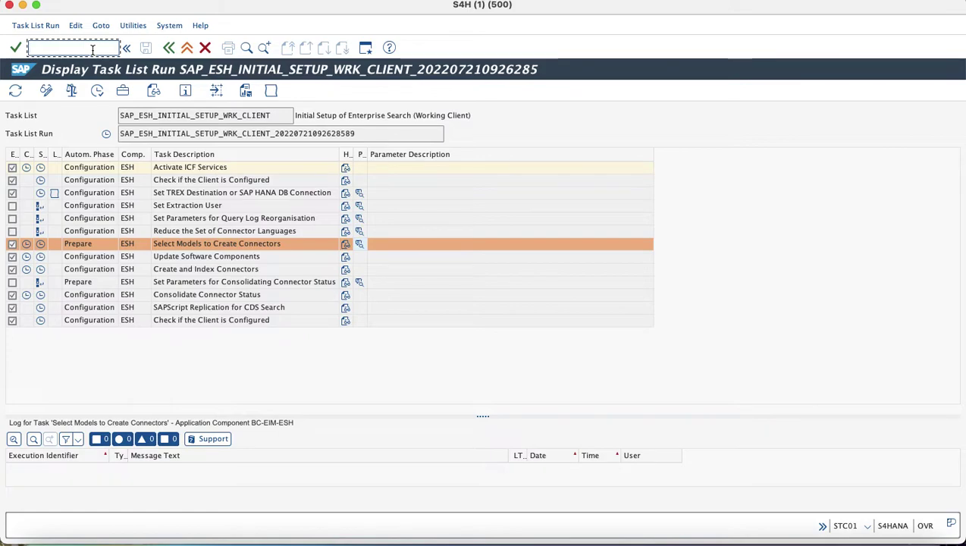
pyautogui.write('/nstc')
pyautogui.press('Down')
pyautogui.press('Return')
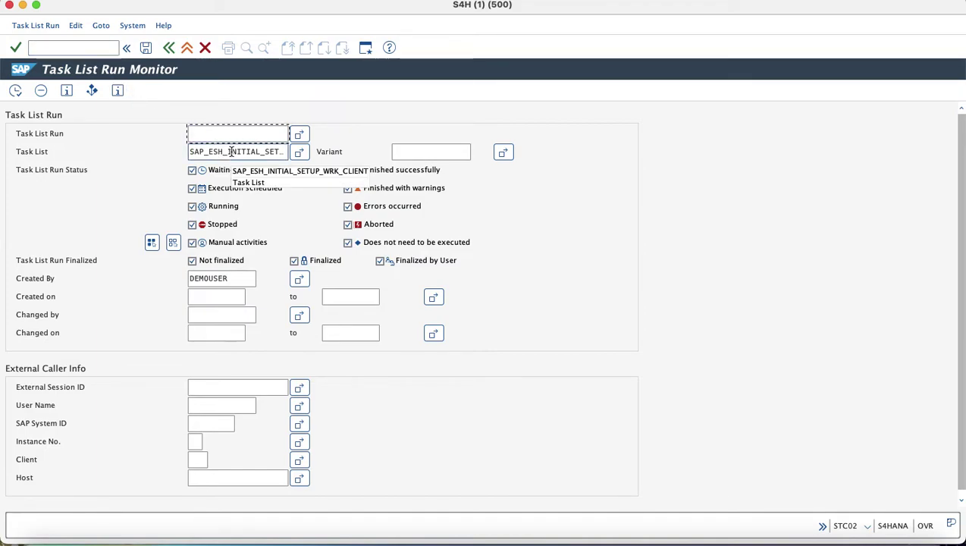
# Search task list runs with Created By set to FIORI_1.
pyautogui.click(233, 278)
pyautogui.doubleClick(236, 278)
pyautogui.press('BackSpace')
pyautogui.press('Down')
pyautogui.press('Return')
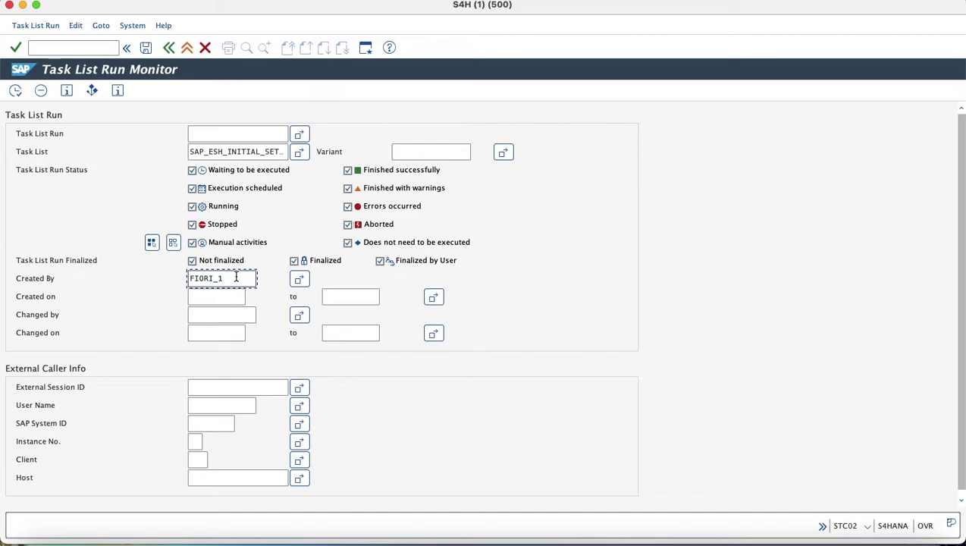
pyautogui.click(18, 95)
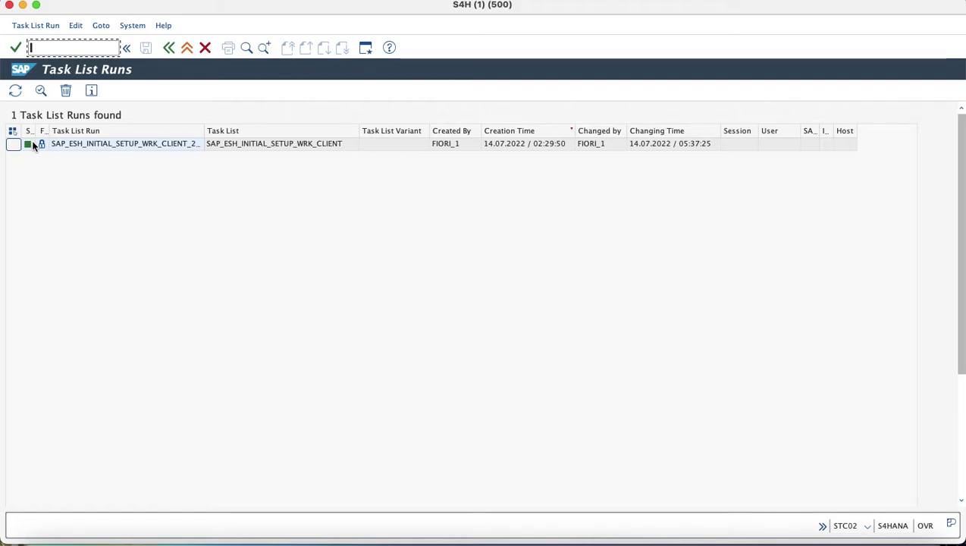
# Widen the status column to confirm the setup run finished successfully.
pyautogui.moveTo(35, 131); pyautogui.dragTo(129, 133)
pyautogui.click(74, 146)
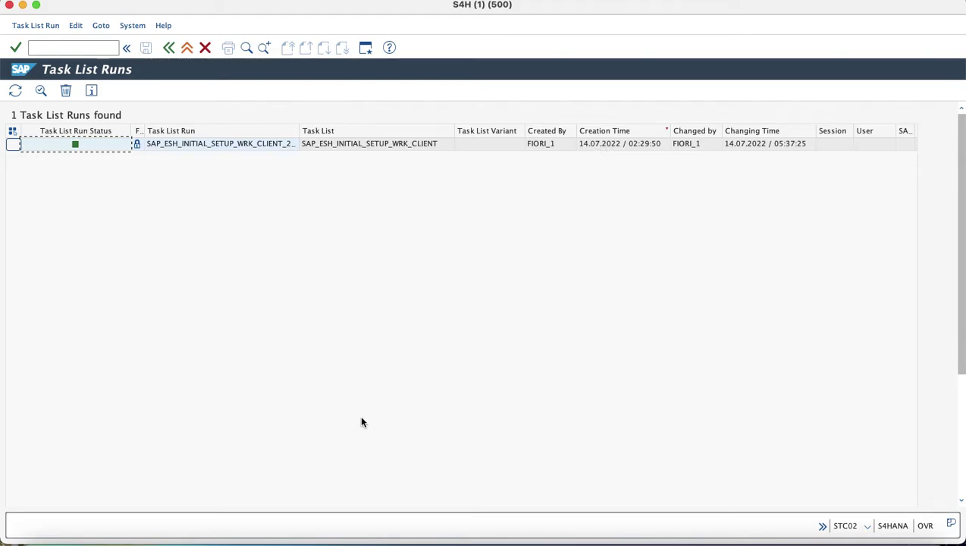
pyautogui.click(233, 540)
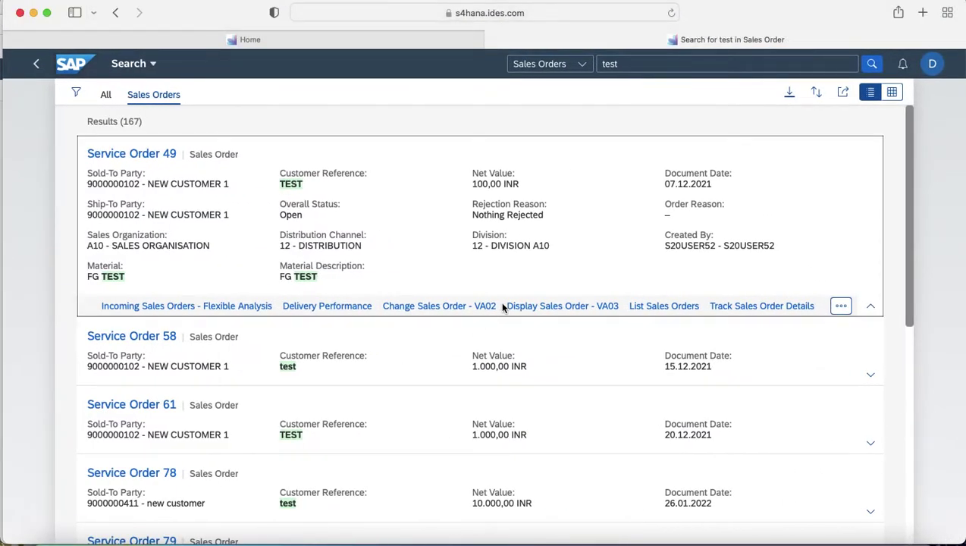
# From the Fiori Home page, find Billing Documents in the search scope list, then minimize the browser.
pyautogui.click(44, 73)
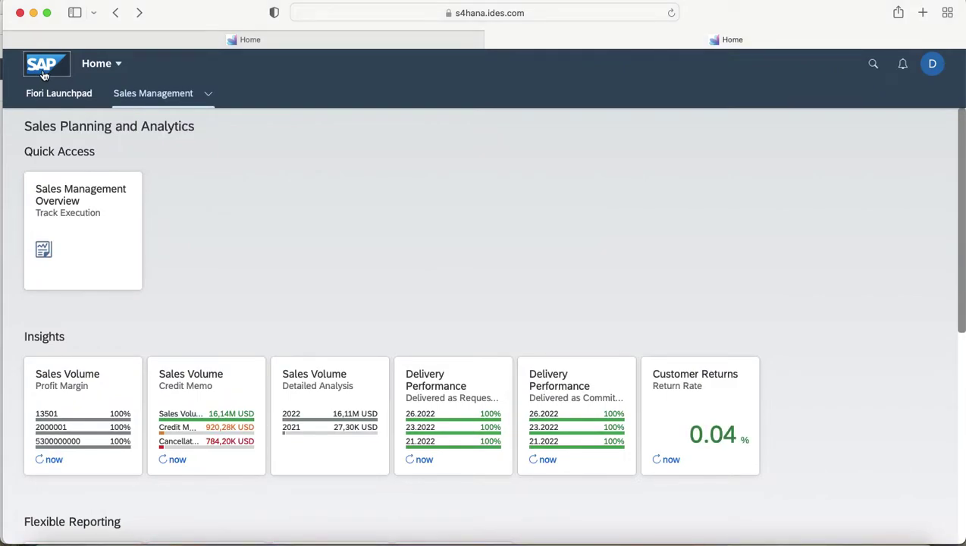
pyautogui.click(874, 65)
pyautogui.click(547, 70)
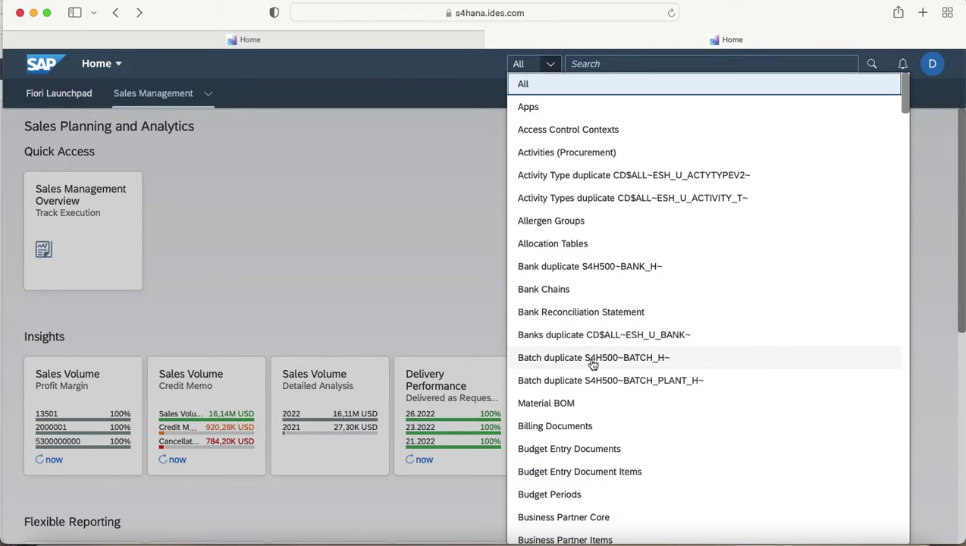
pyautogui.scroll(-3, 593, 364)
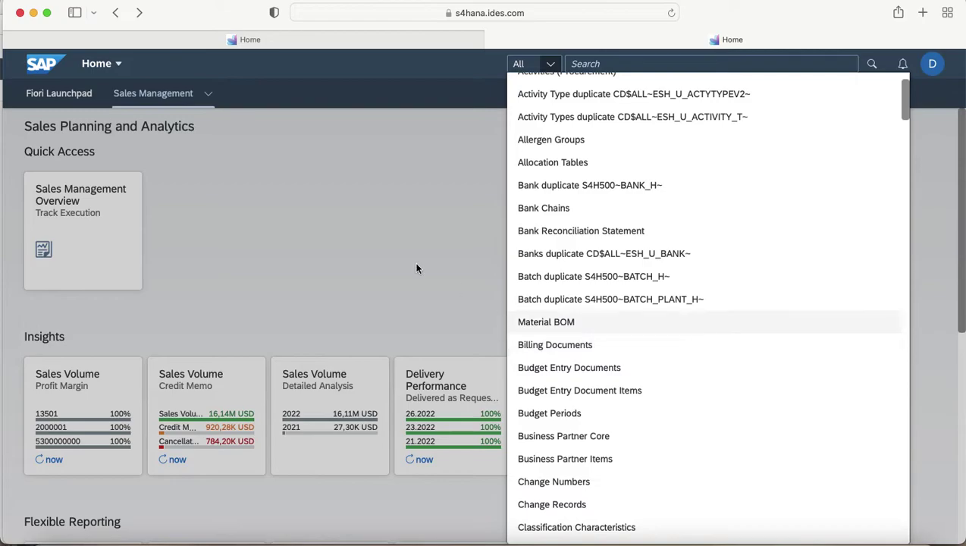
pyautogui.click(34, 12)
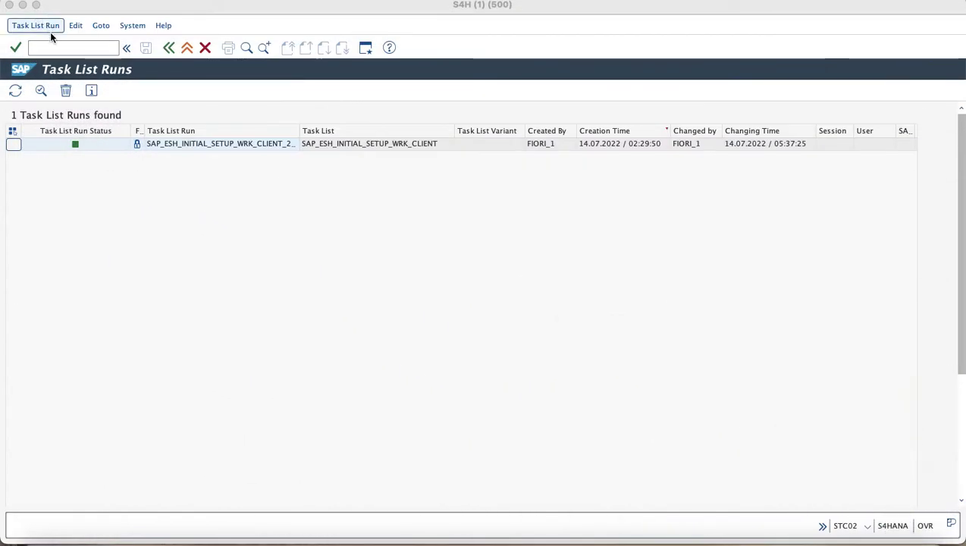
# Launch the ESH cockpit from SAP GUI with the /nesh_cockpit command.
pyautogui.click(61, 48)
pyautogui.write('/n')
pyautogui.press('Down')
pyautogui.press('Down')
pyautogui.press('Return')
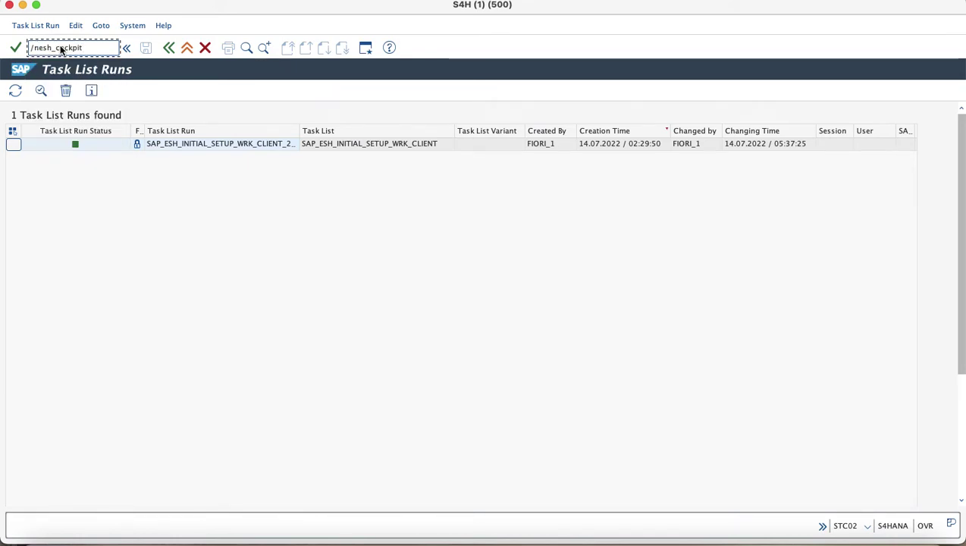
# View the Connector Administration Cockpit in Firefox, then bring the Fiori Launchpad back.
pyautogui.click(242, 539)
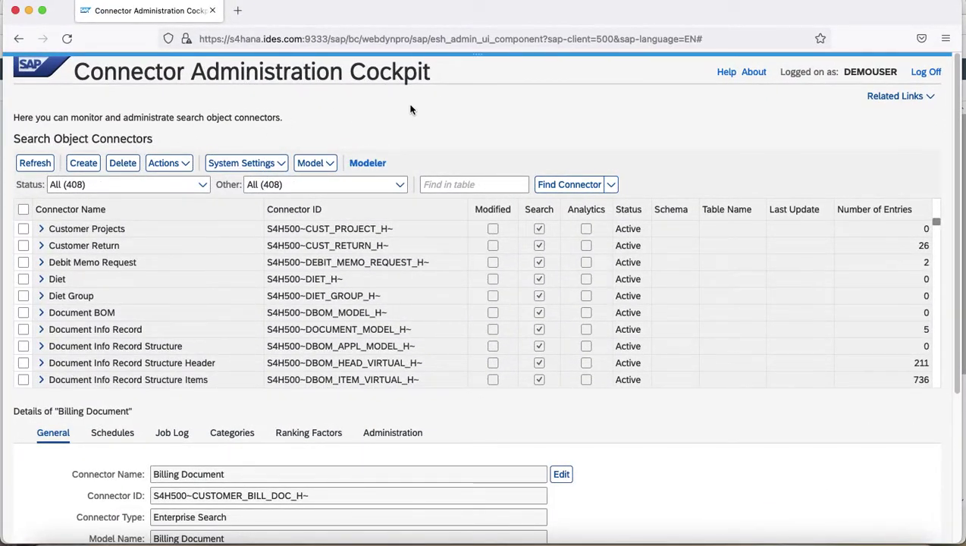
pyautogui.scroll(-1, 410, 110)
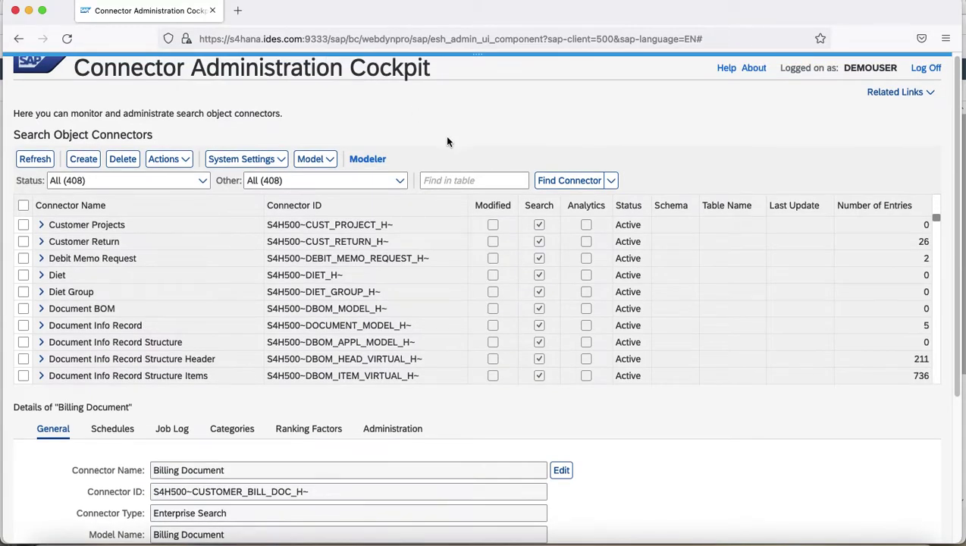
pyautogui.press('super+Tab')
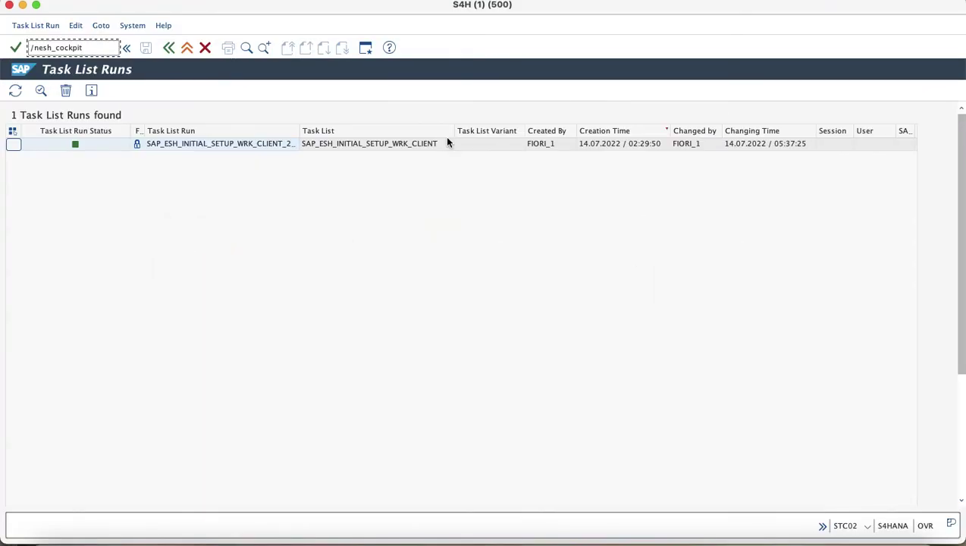
pyautogui.click(216, 540)
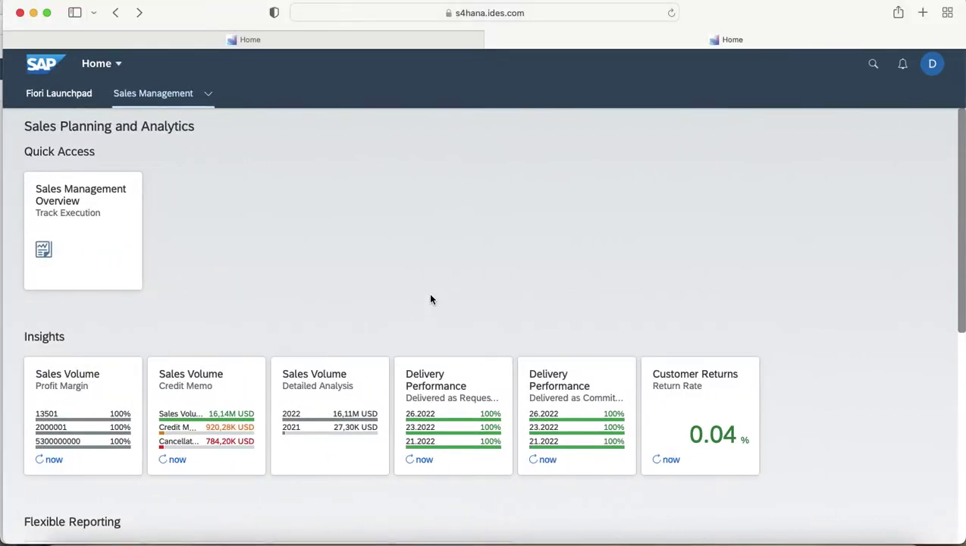
# Confirm Billing Documents is listed among the launchpad search scopes, then return to the connector cockpit.
pyautogui.click(872, 67)
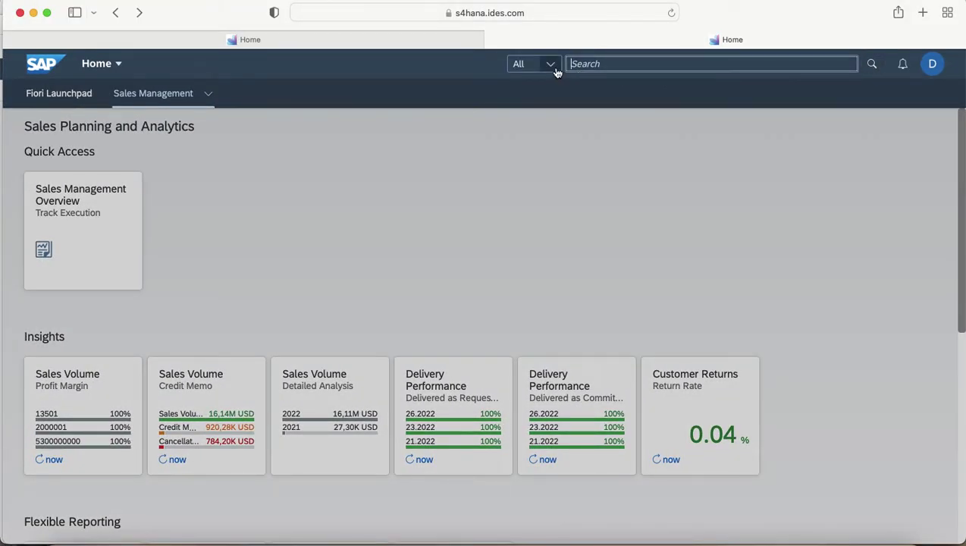
pyautogui.click(556, 69)
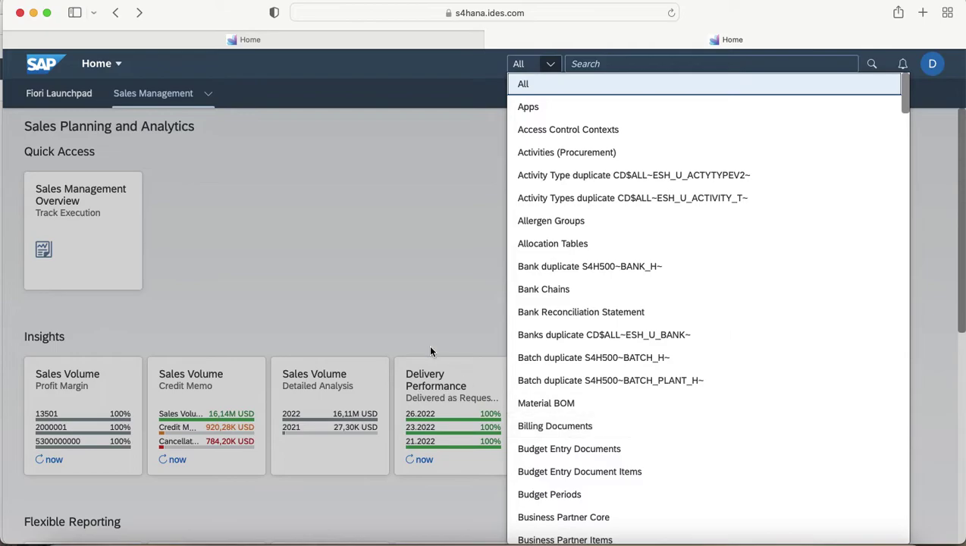
pyautogui.click(33, 12)
pyautogui.press('super+Tab')
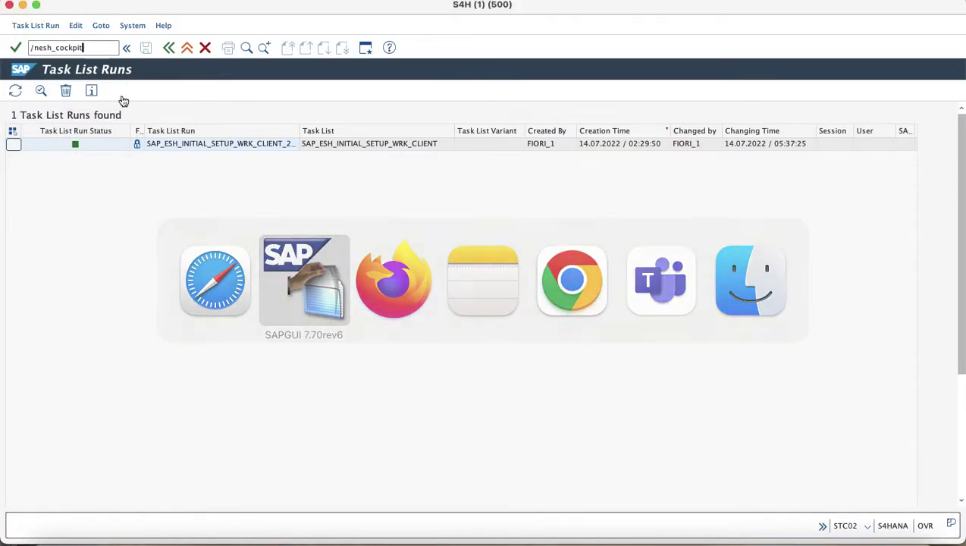
pyautogui.click(244, 541)
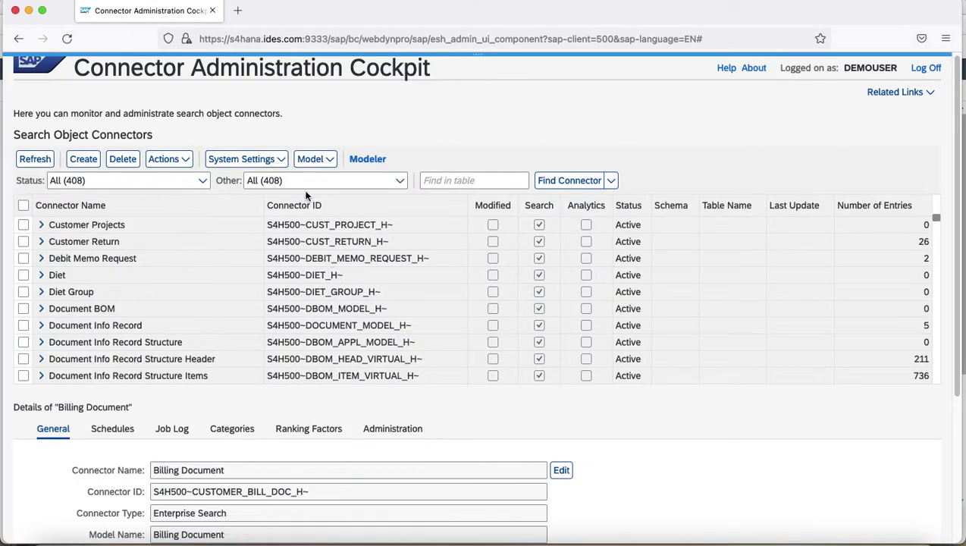
# Search the connector list for 'Billing document' and select the Billing Document Request row.
pyautogui.click(475, 179)
pyautogui.write('Billing documen')
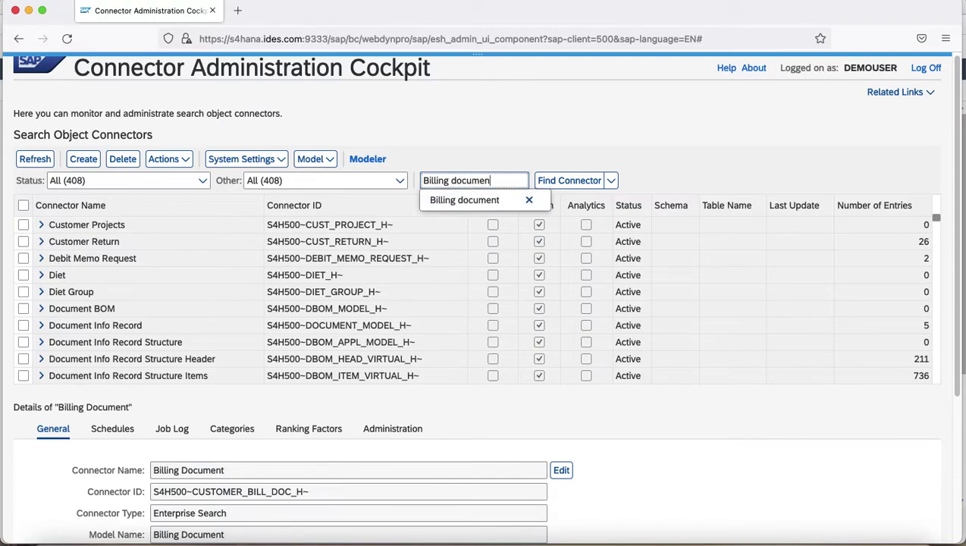
pyautogui.write('t')
pyautogui.click(464, 200)
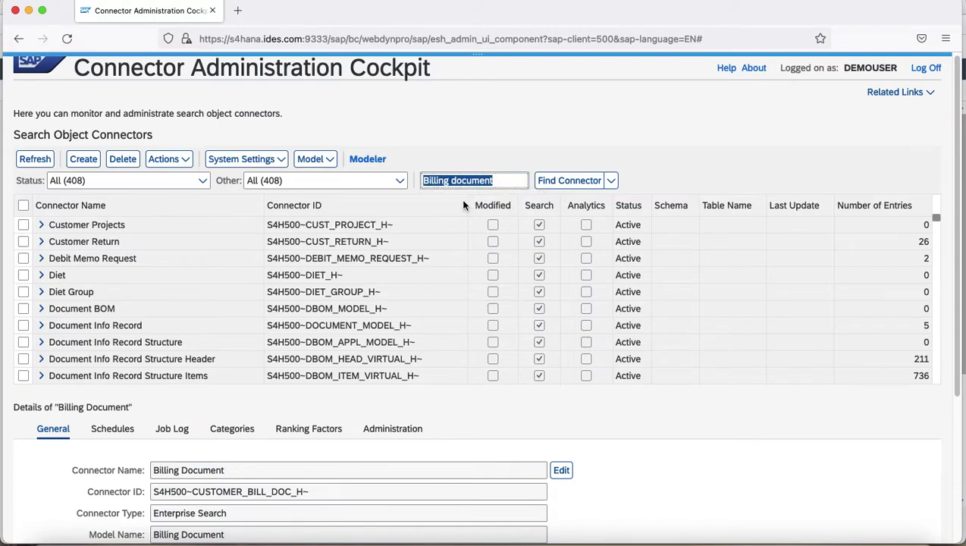
pyautogui.click(553, 184)
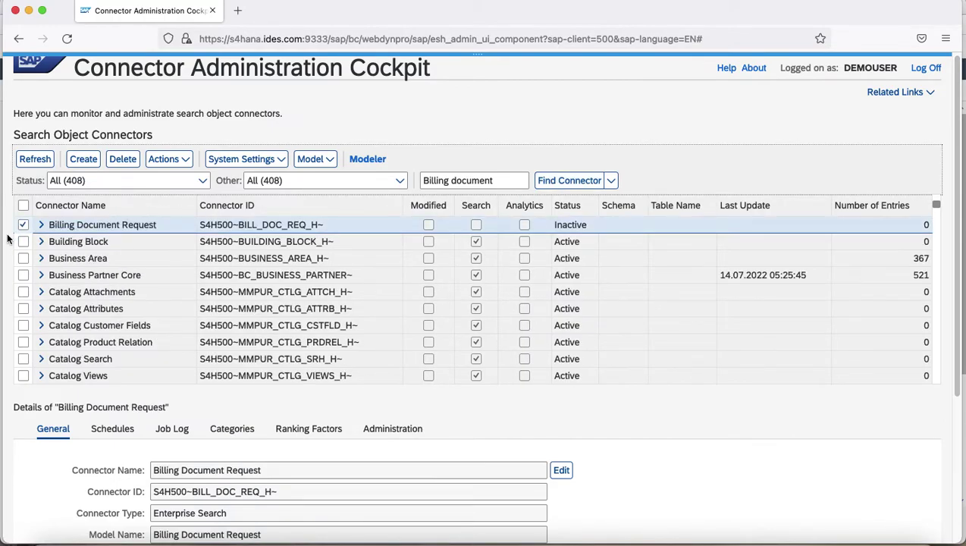
pyautogui.scroll(-2, 88, 293)
pyautogui.moveTo(934, 161); pyautogui.dragTo(938, 165)
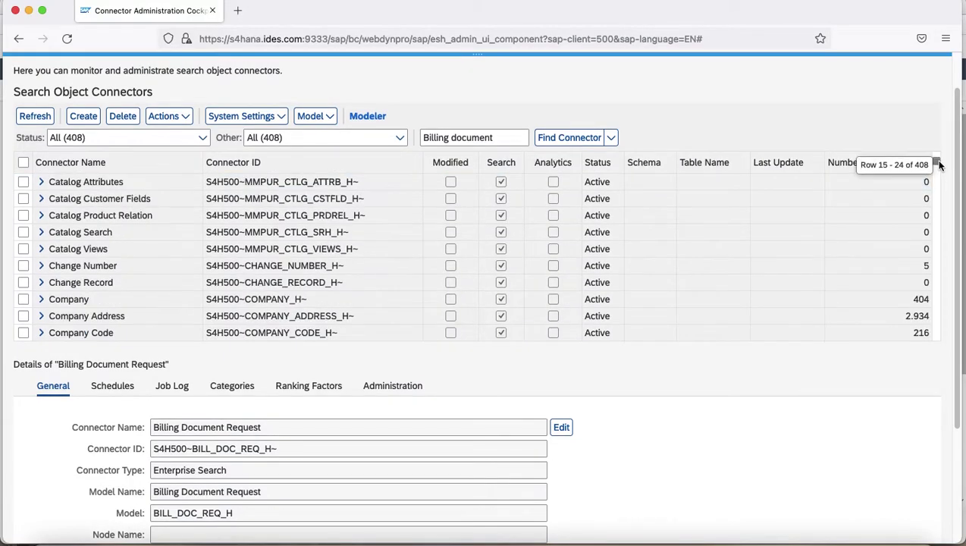
pyautogui.click(604, 141)
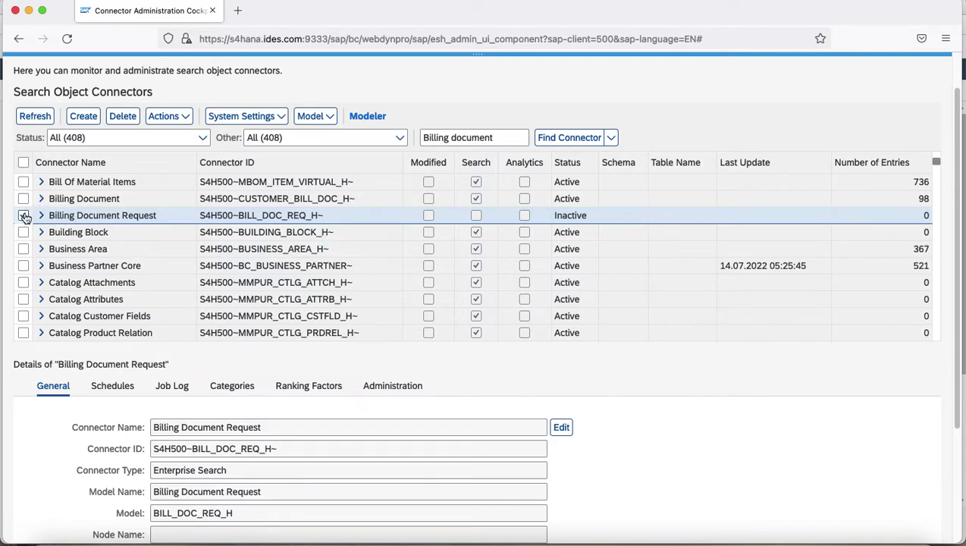
pyautogui.click(24, 216)
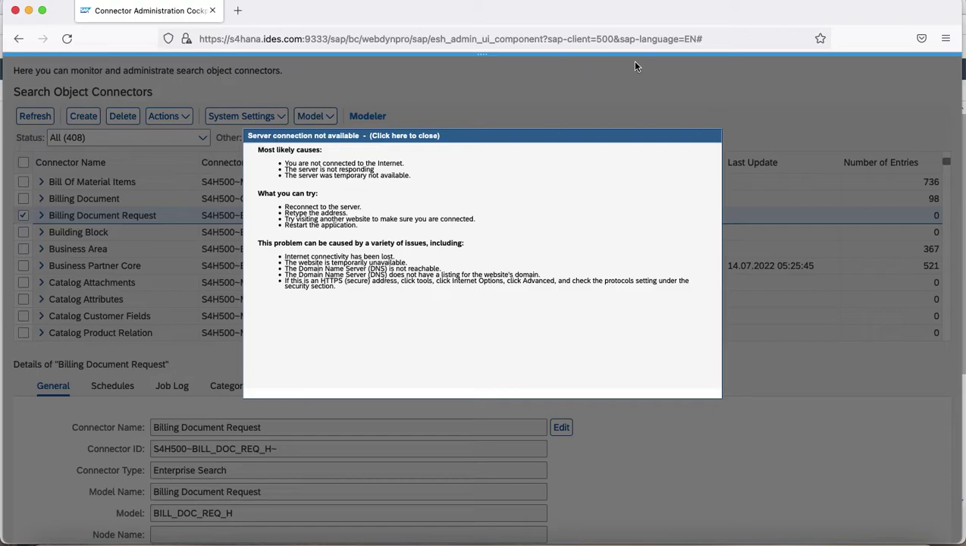
# Reload the cockpit page in the browser to recover from the server connection error.
pyautogui.click(67, 38)
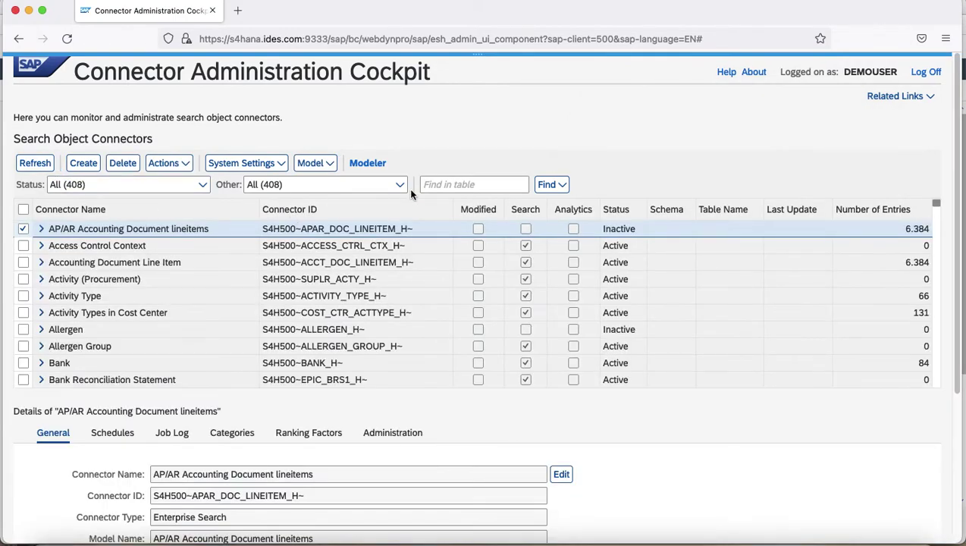
# Find the 'Billing document' connector rows using Find Item in the table search.
pyautogui.click(439, 187)
pyautogui.write('B')
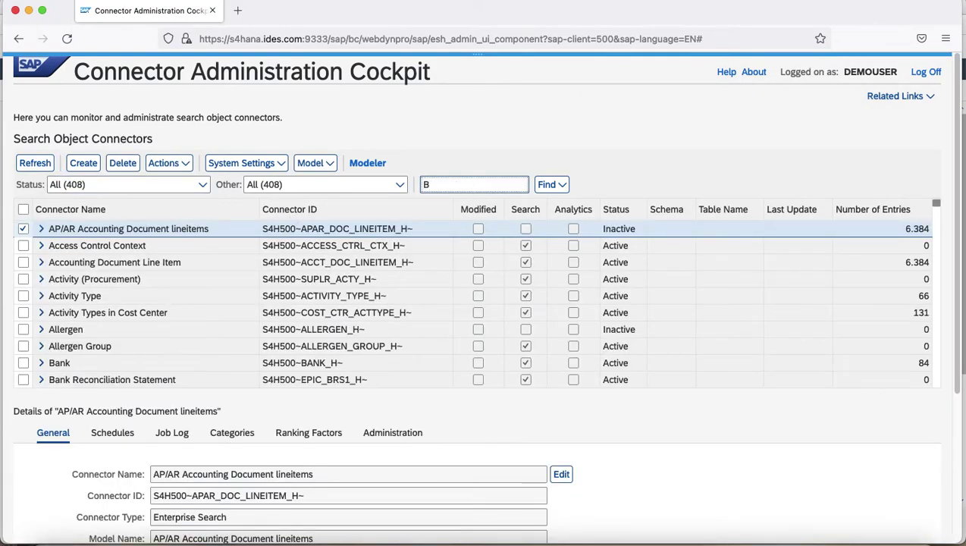
pyautogui.write('illi')
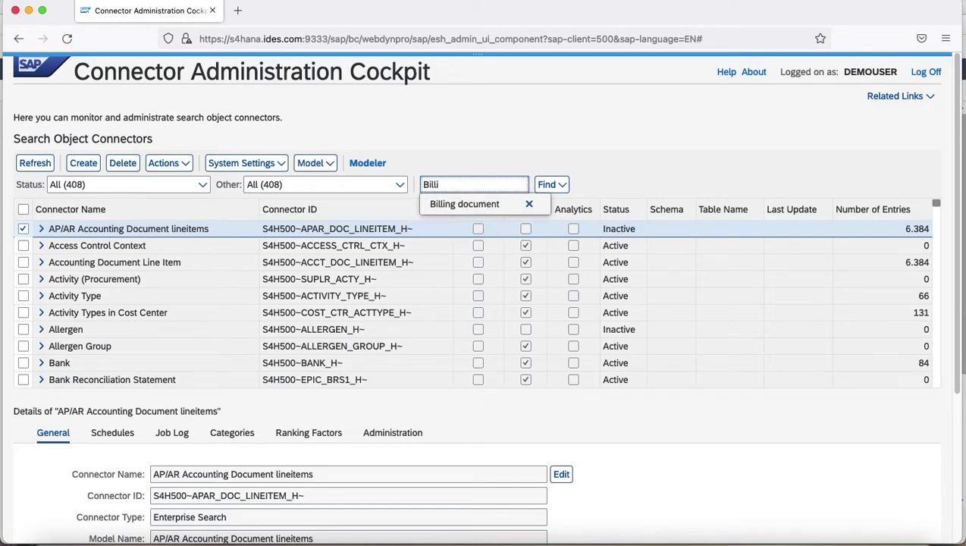
pyautogui.click(479, 205)
pyautogui.click(542, 188)
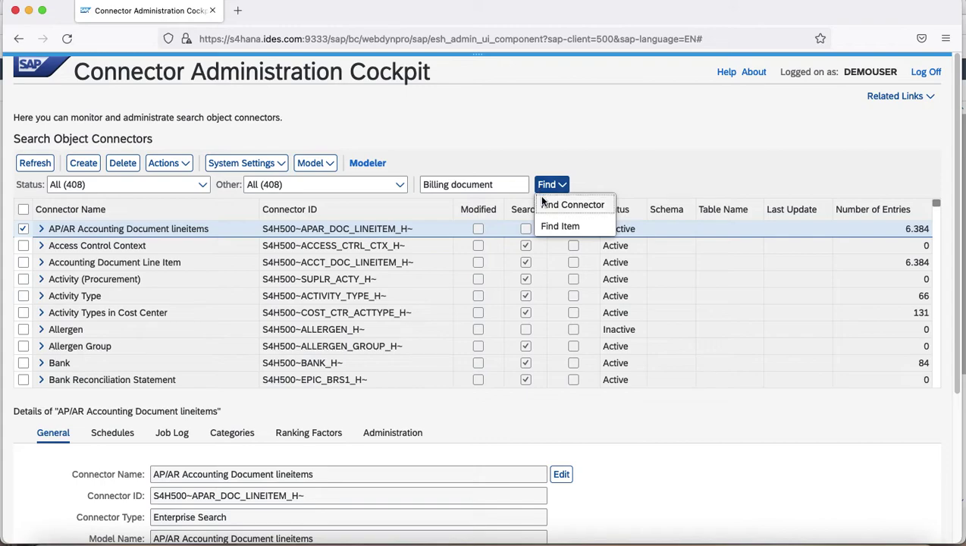
pyautogui.click(545, 226)
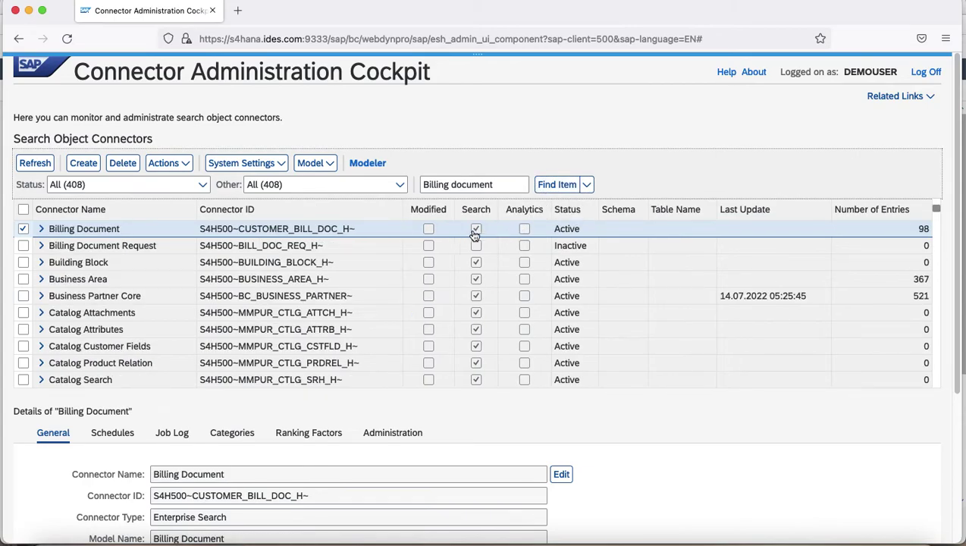
# Deactivate the Billing Document connector via Actions > Deactivate.
pyautogui.click(178, 166)
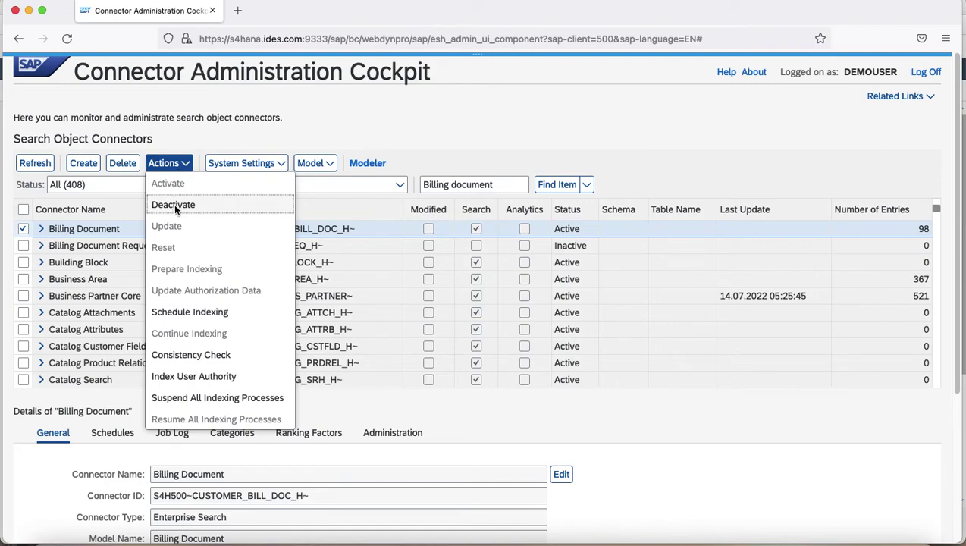
pyautogui.click(174, 207)
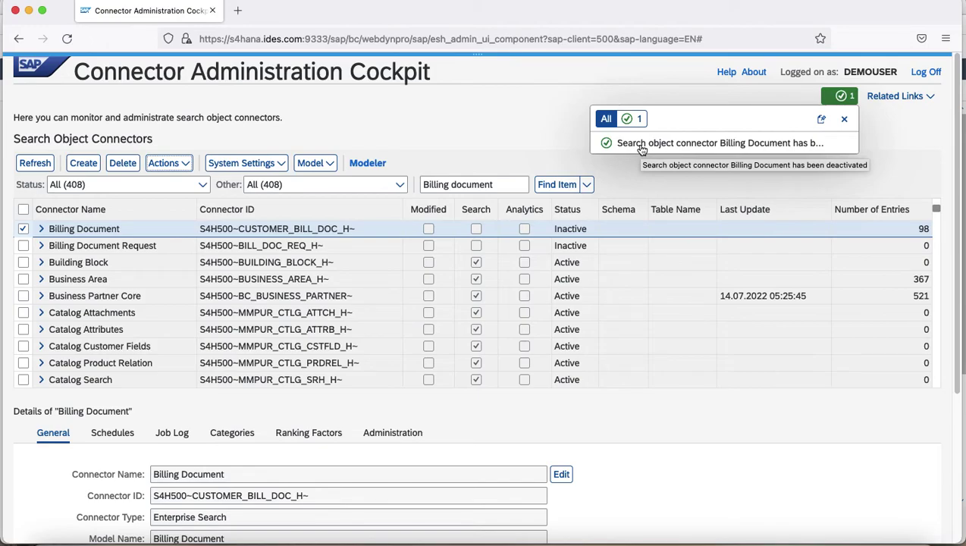
pyautogui.press('super+Tab')
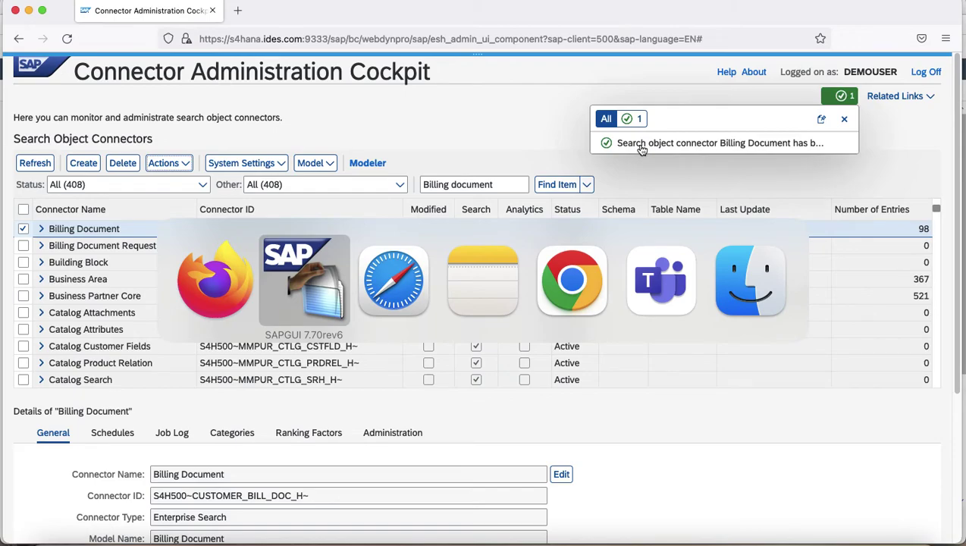
pyautogui.press('super+Tab')
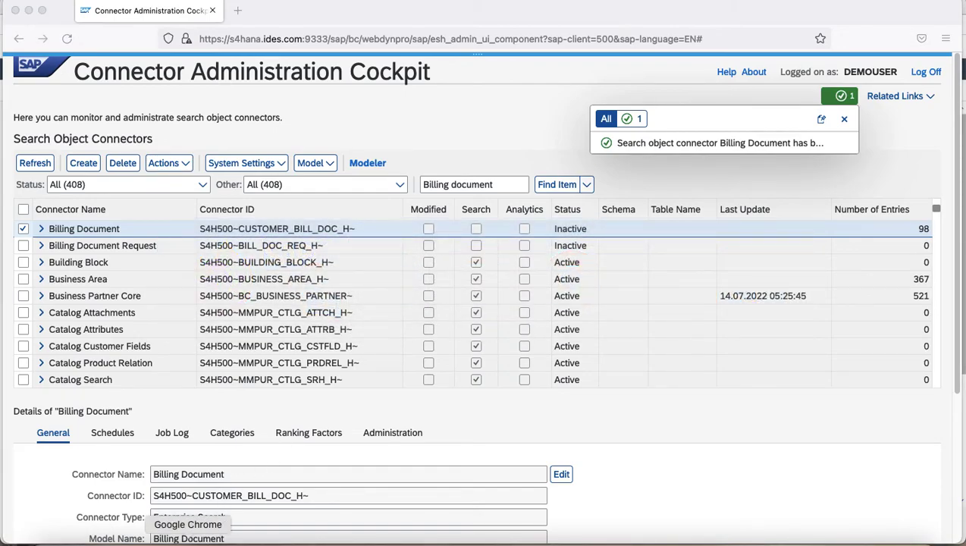
# Reload the Fiori Launchpad page in Safari.
pyautogui.click(222, 539)
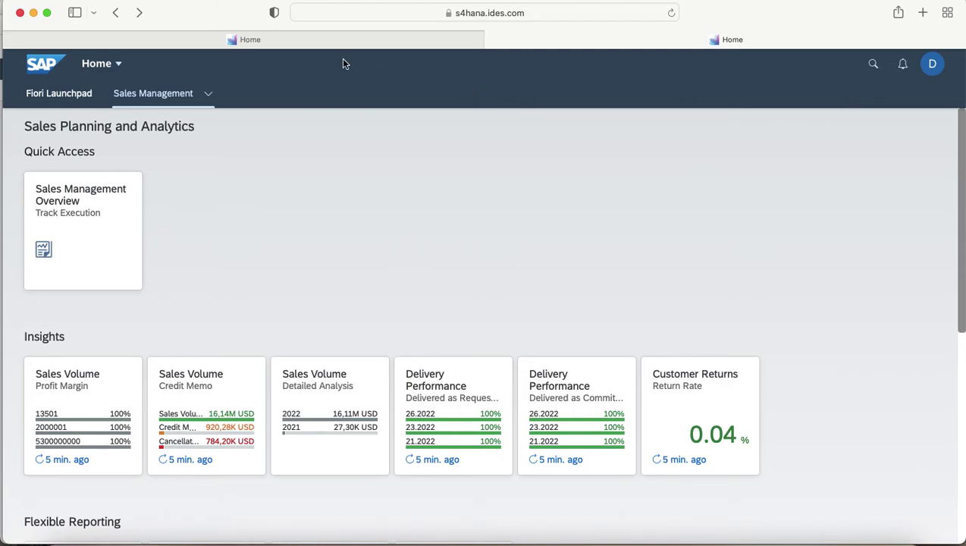
pyautogui.click(671, 14)
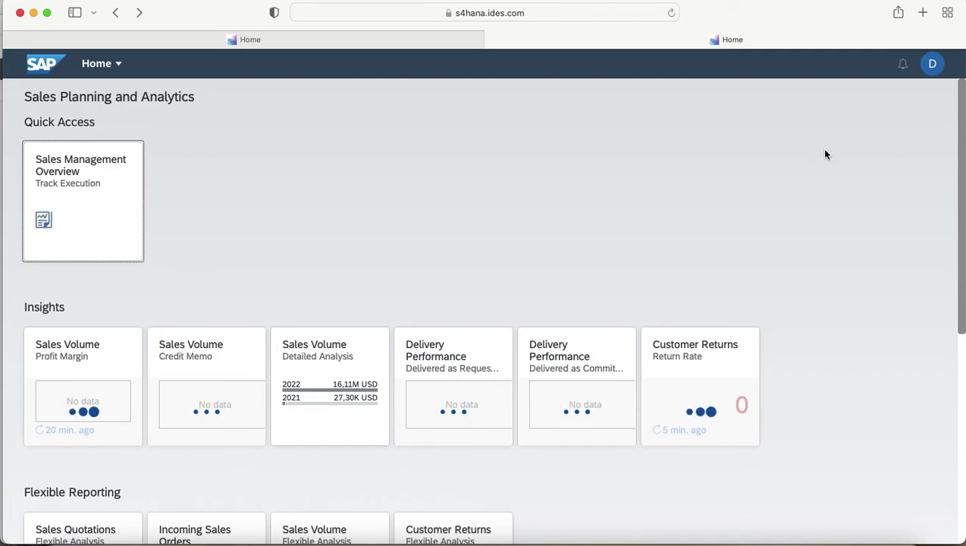
pyautogui.scroll(-1, 826, 153)
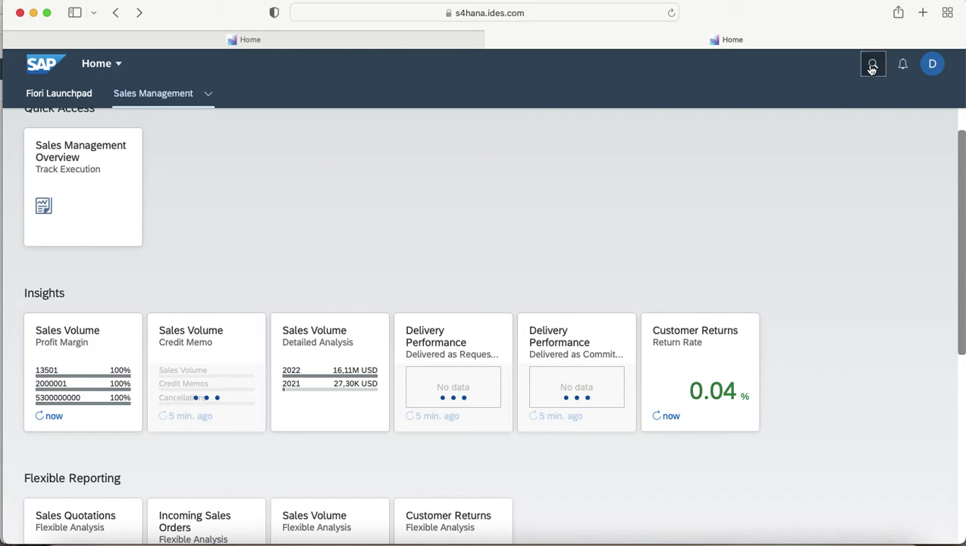
# Confirm Billing Documents no longer appears in the search scope list, then return to the cockpit.
pyautogui.click(872, 67)
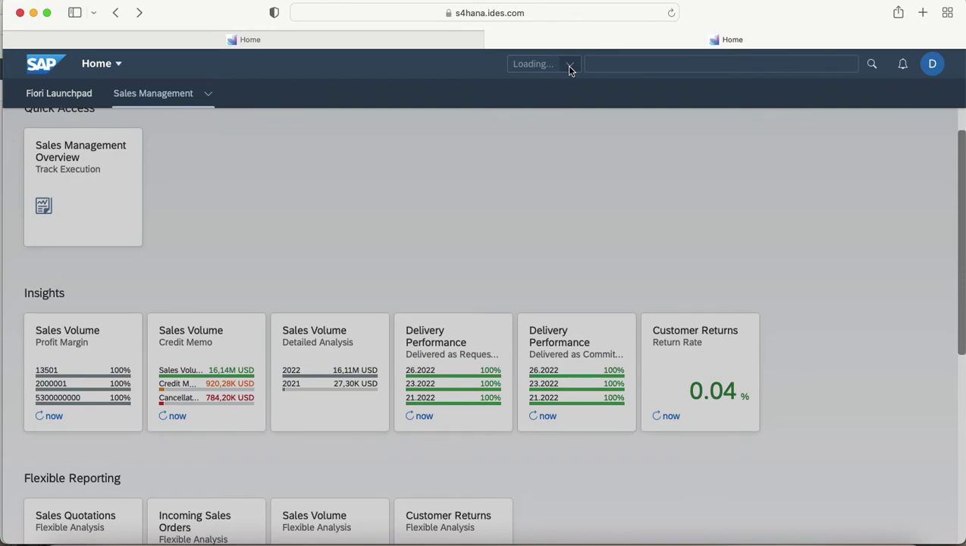
pyautogui.click(552, 65)
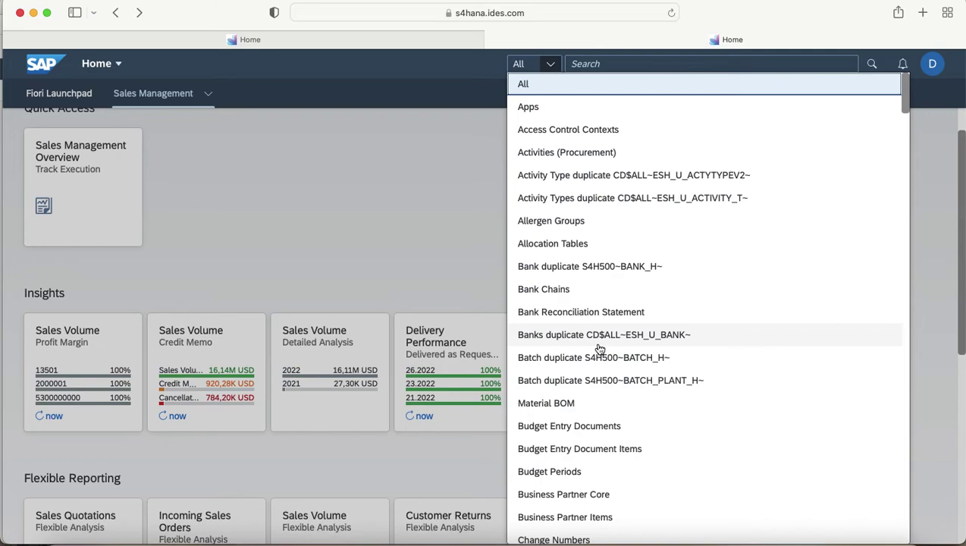
pyautogui.scroll(-4, 599, 349)
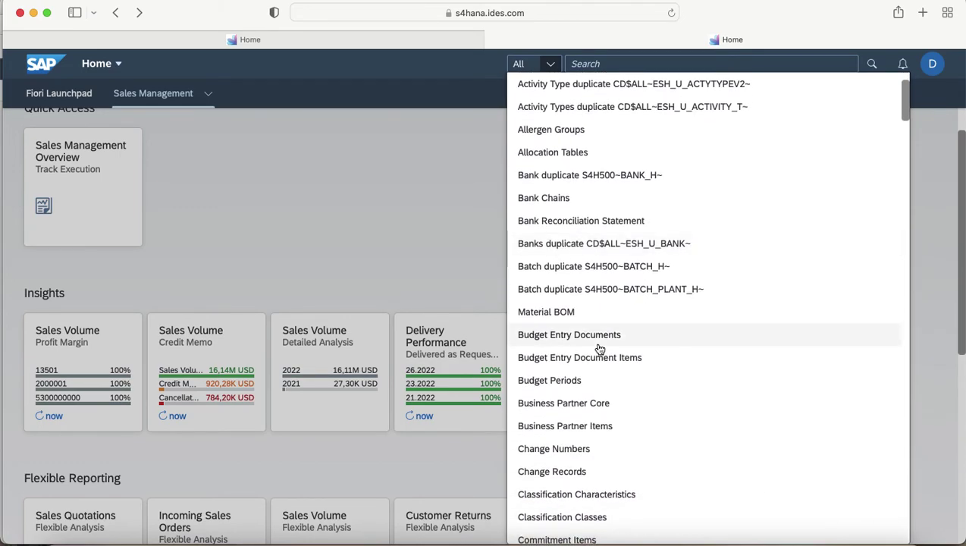
pyautogui.scroll(-1, 599, 349)
pyautogui.scroll(3, 599, 348)
pyautogui.scroll(1, 599, 349)
pyautogui.scroll(-2, 598, 349)
pyautogui.scroll(3, 576, 350)
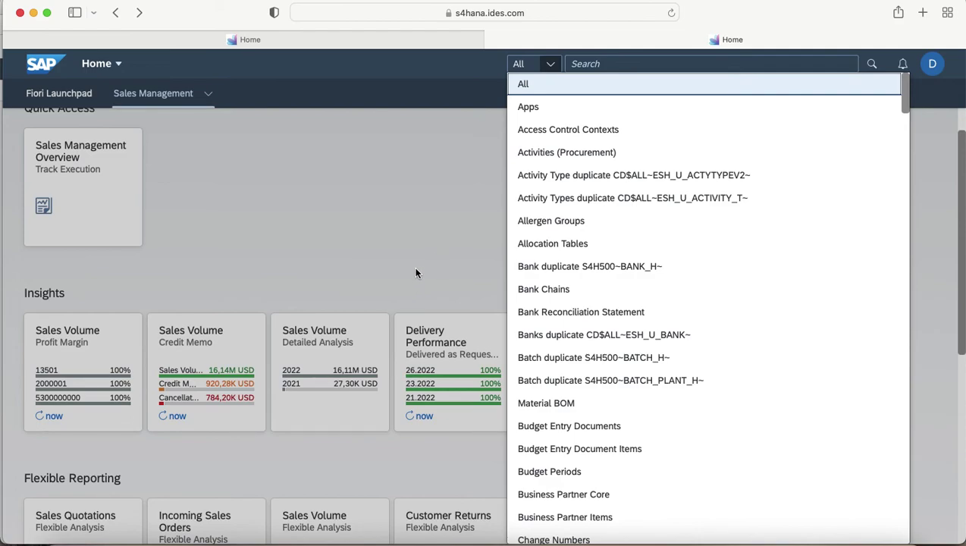
pyautogui.click(257, 538)
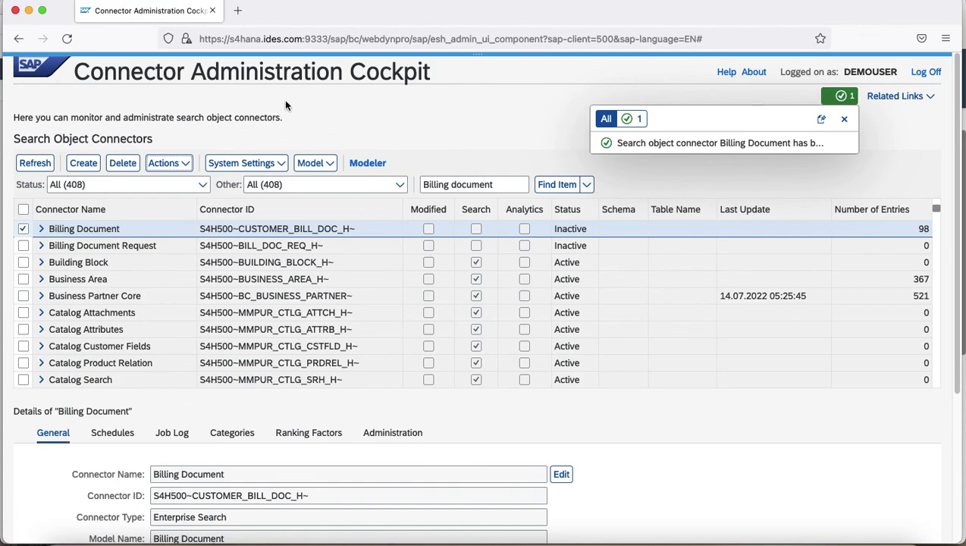